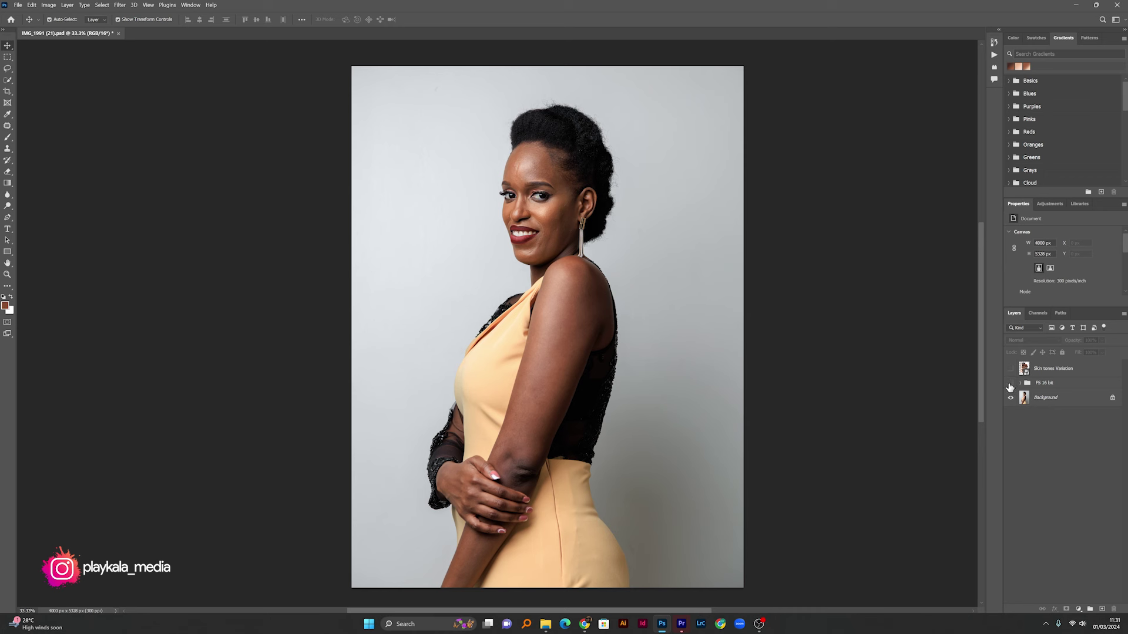
Show the PS 16 bit layer group and add a Gradient Map adjustment layer at the top of the layer stack
left_click(1011, 384)
left_click(1078, 609)
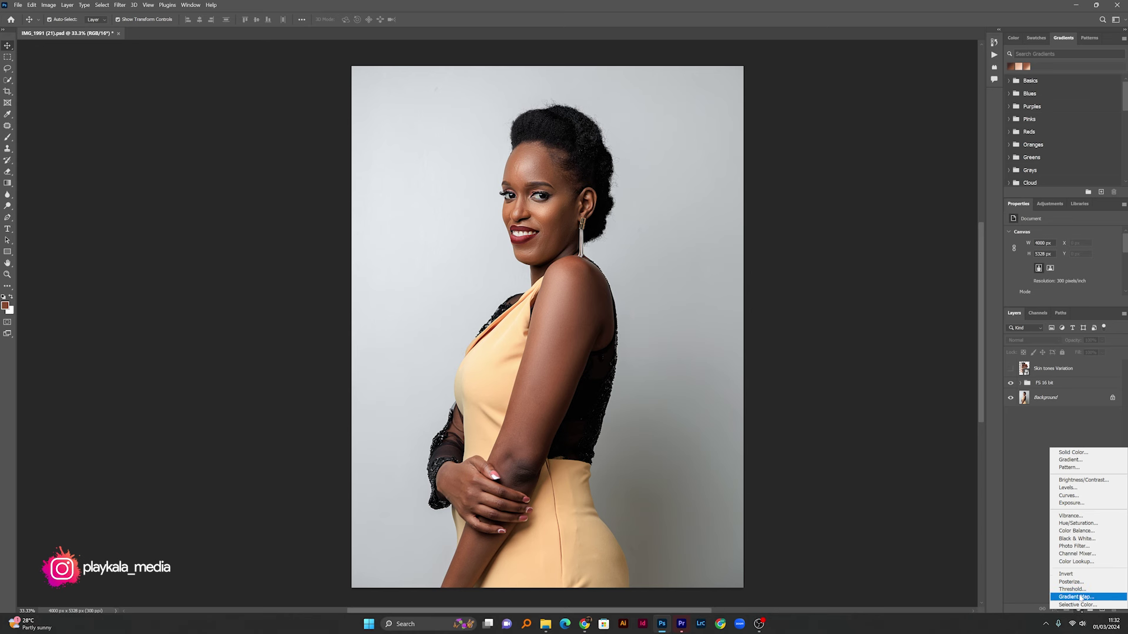
left_click(1076, 597)
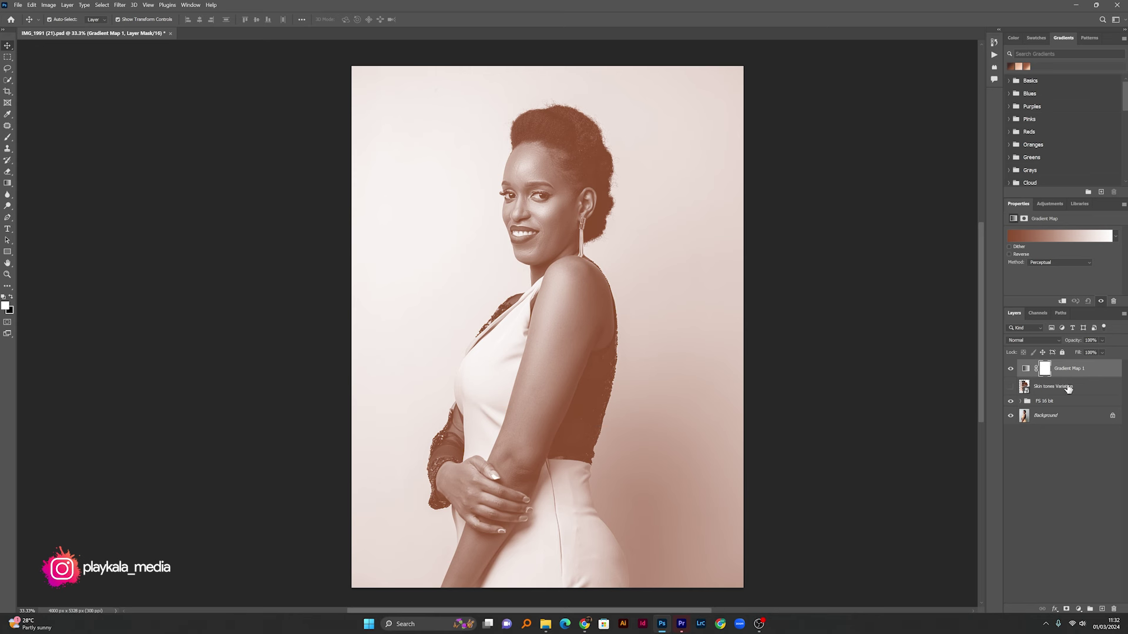
Hide the Gradient Map layer, then place the Skin tones Variation layer above it and make that chart visible
left_click(1011, 369)
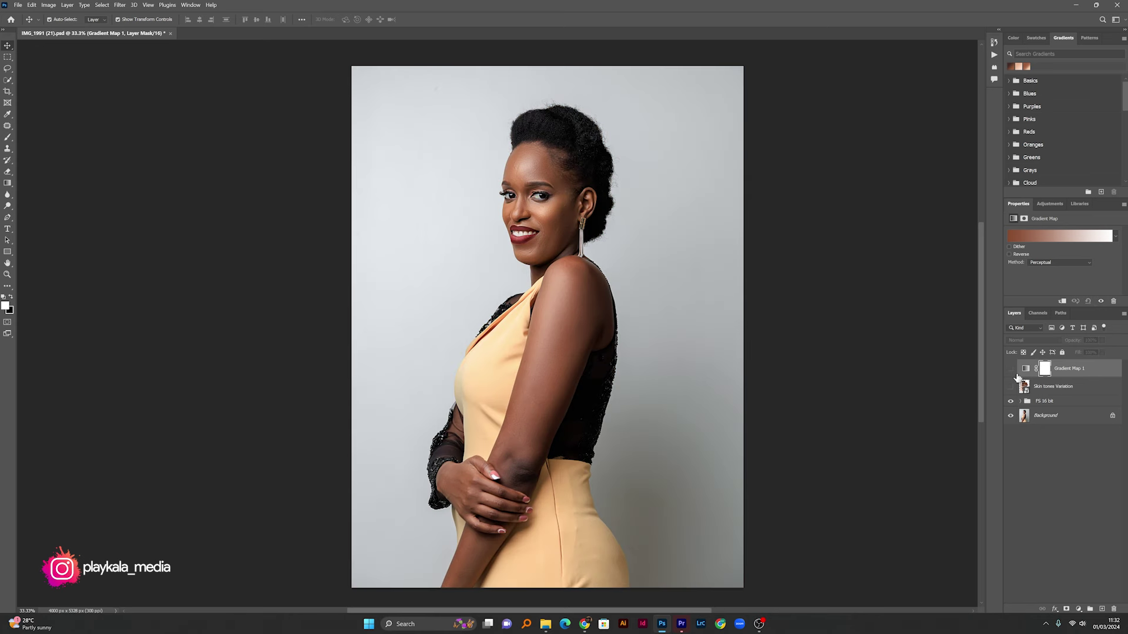
left_click(1085, 390)
left_click_drag(1086, 391, 1084, 366)
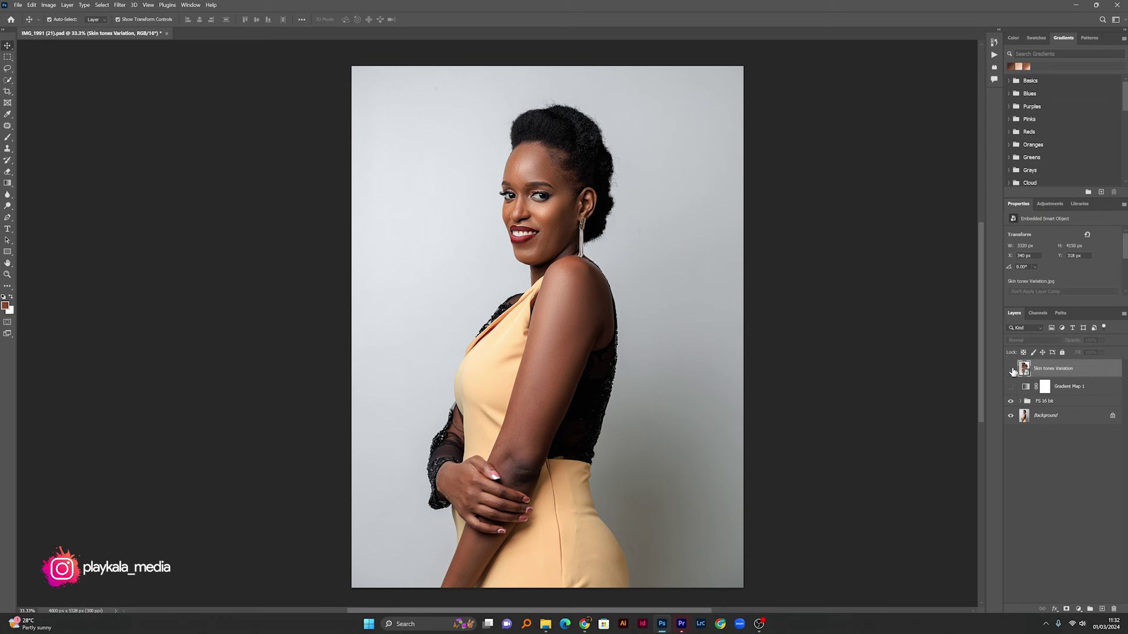
left_click(1011, 369)
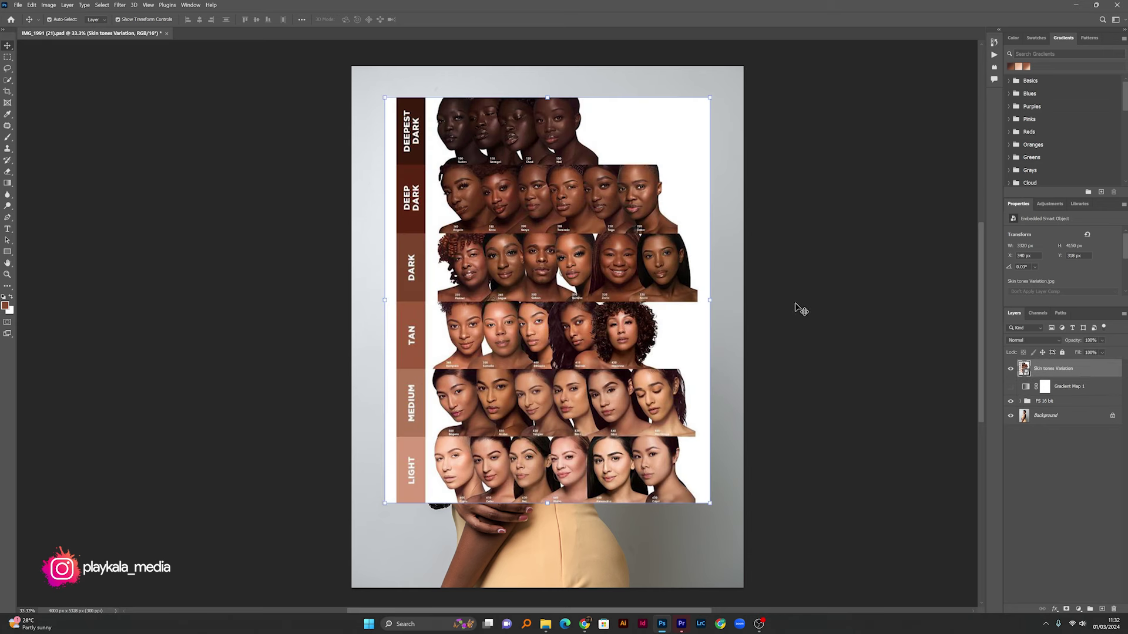
Scale the skin tone chart down to about 1624 × 2029 px and place it beside the woman's face, near the photo's upper-right edge
mouse_move(711, 298)
left_mouse_down()
mouse_move(730, 282)
mouse_move(712, 299)
left_mouse_up()
key("Return")
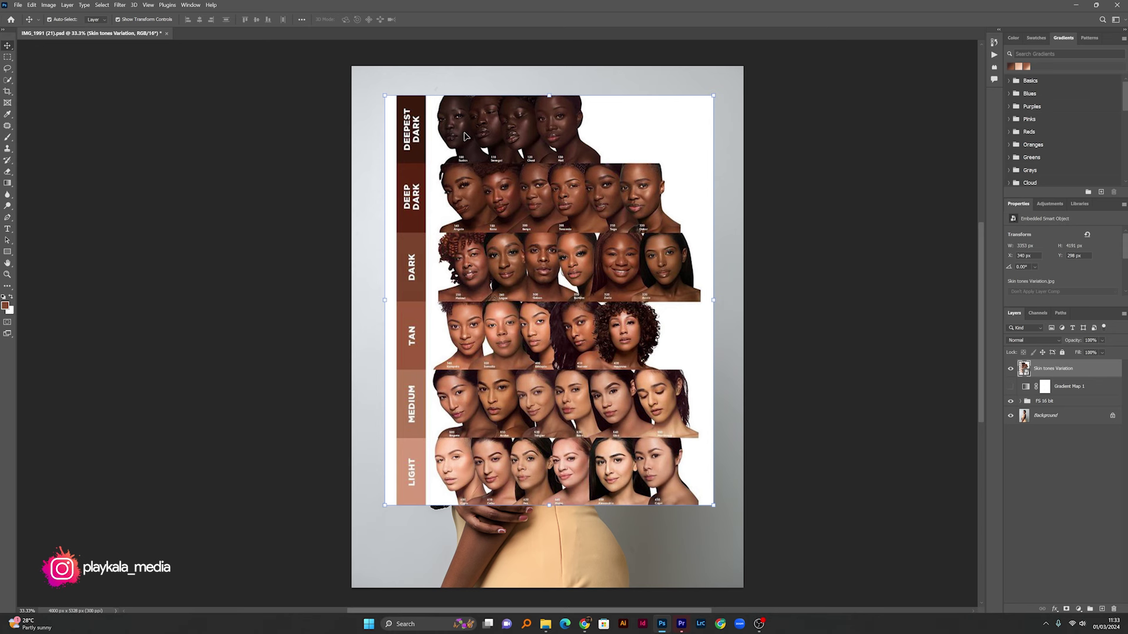
left_click_drag(617, 123, 647, 135)
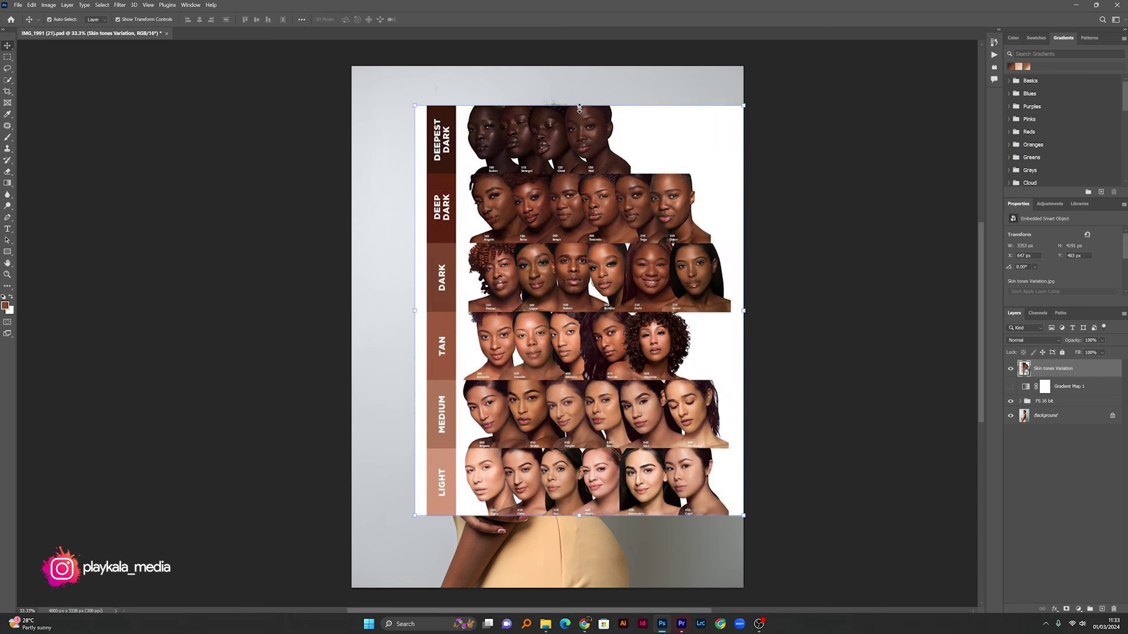
left_click_drag(579, 107, 693, 140)
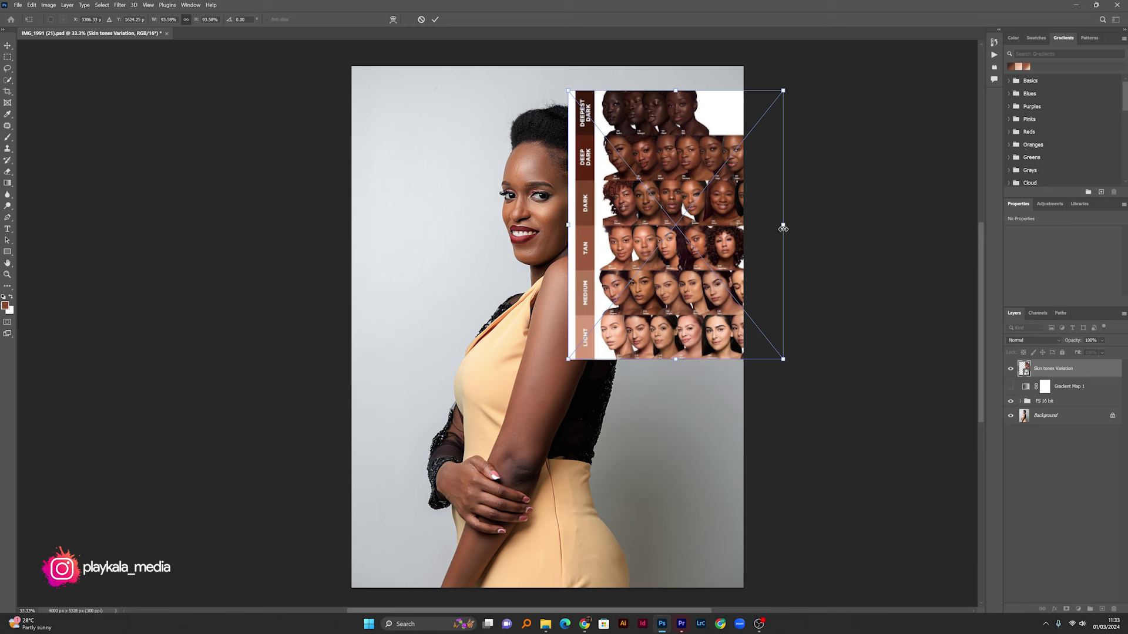
left_click_drag(784, 227, 739, 225)
left_click_drag(628, 240, 686, 204)
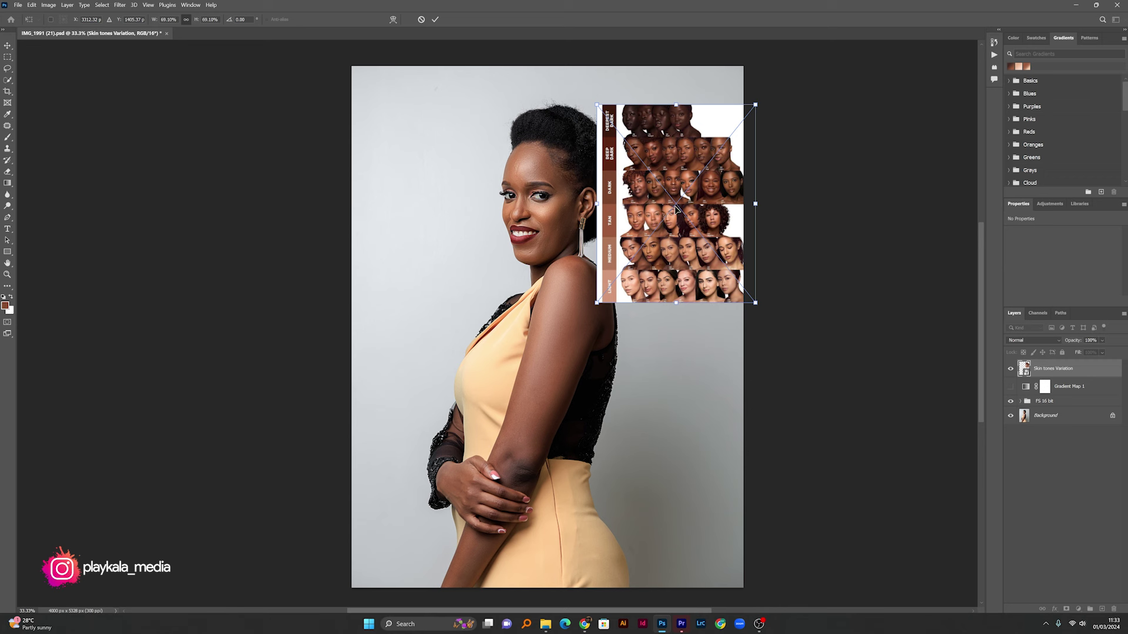
key("Return")
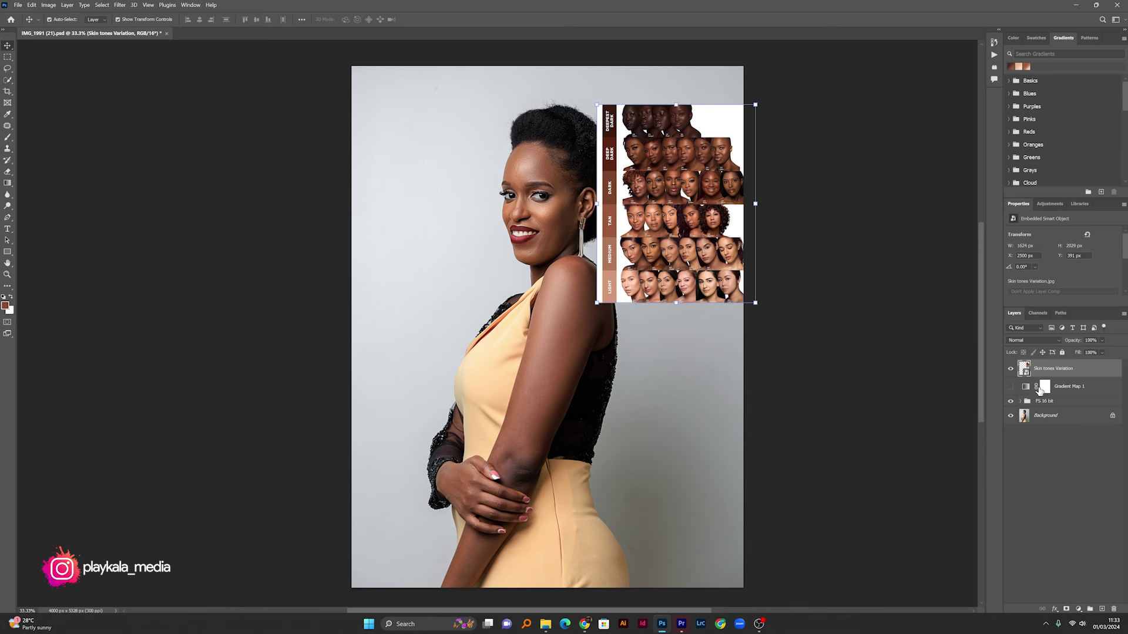
Open the gradient of the Gradient Map 1 layer for editing
left_click(1094, 389)
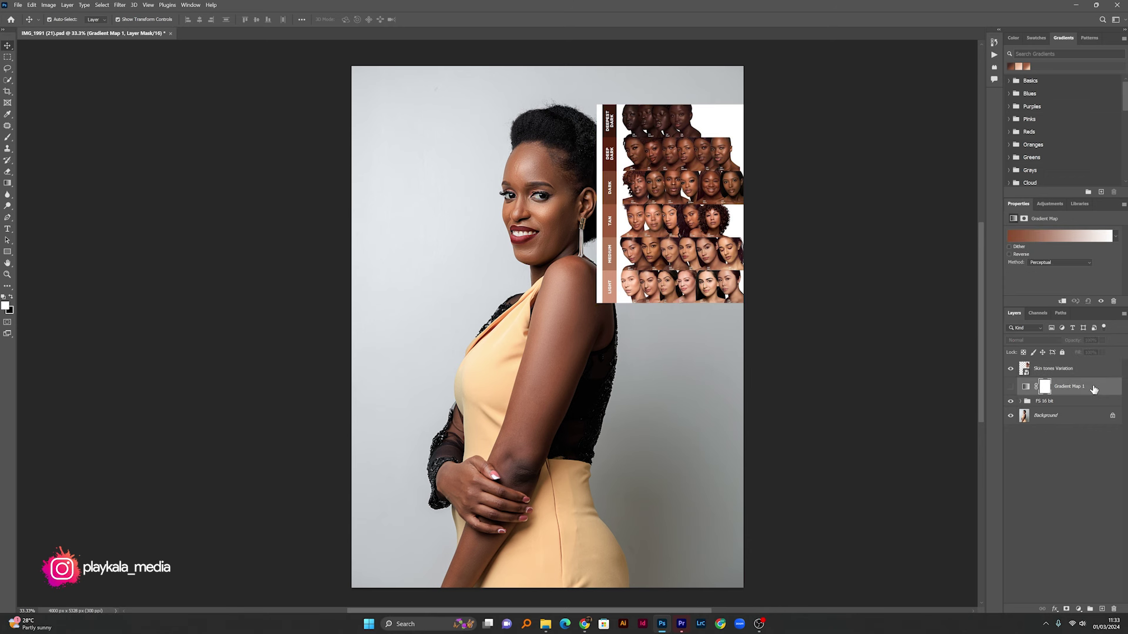
left_click(1011, 387)
left_click(1011, 387)
left_click(1026, 388)
left_click(1039, 238)
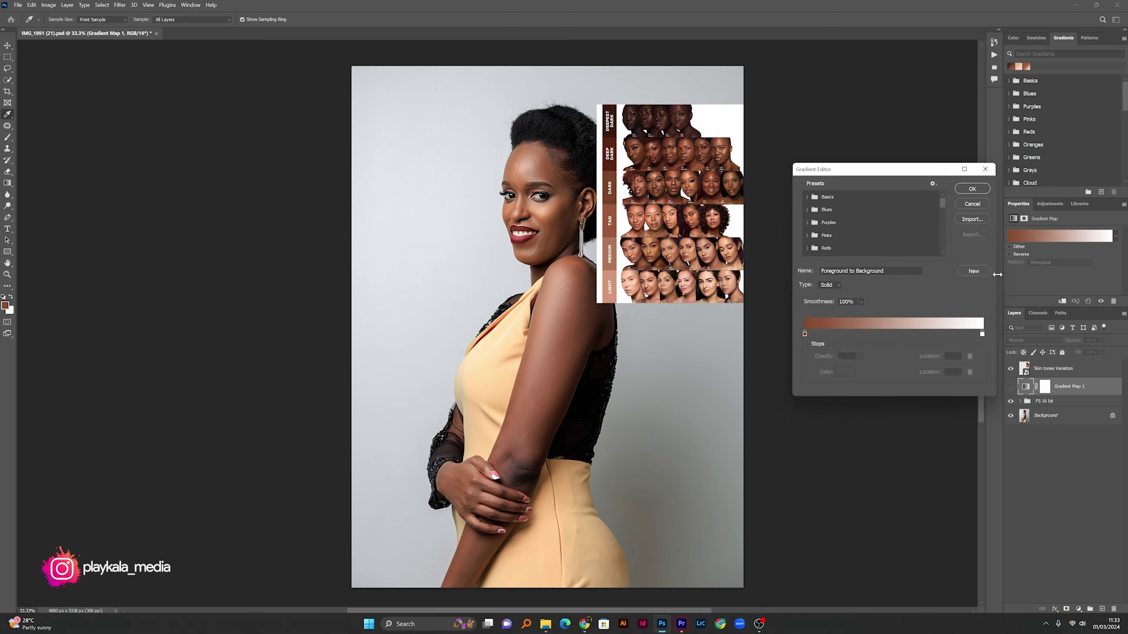
Set the gradient's dark end stop to a brown shadow tone sampled from the second face in the chart's Tan row
left_click(805, 335)
left_click(841, 372)
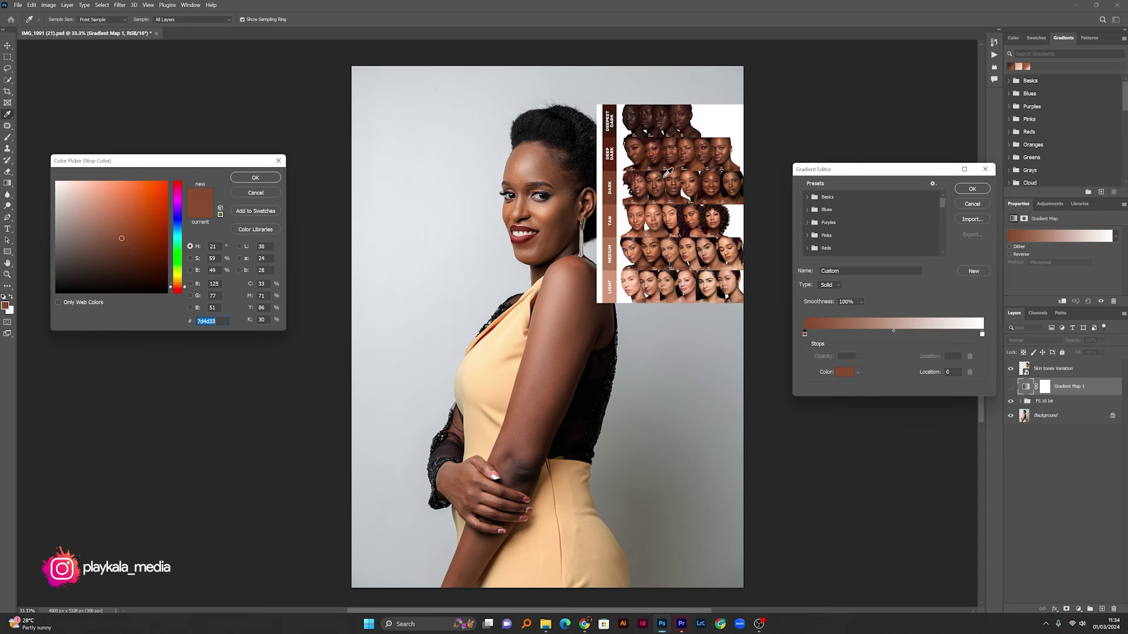
key("ctrl+plus")
key("ctrl+plus")
scroll(695, 154, "down", 2)
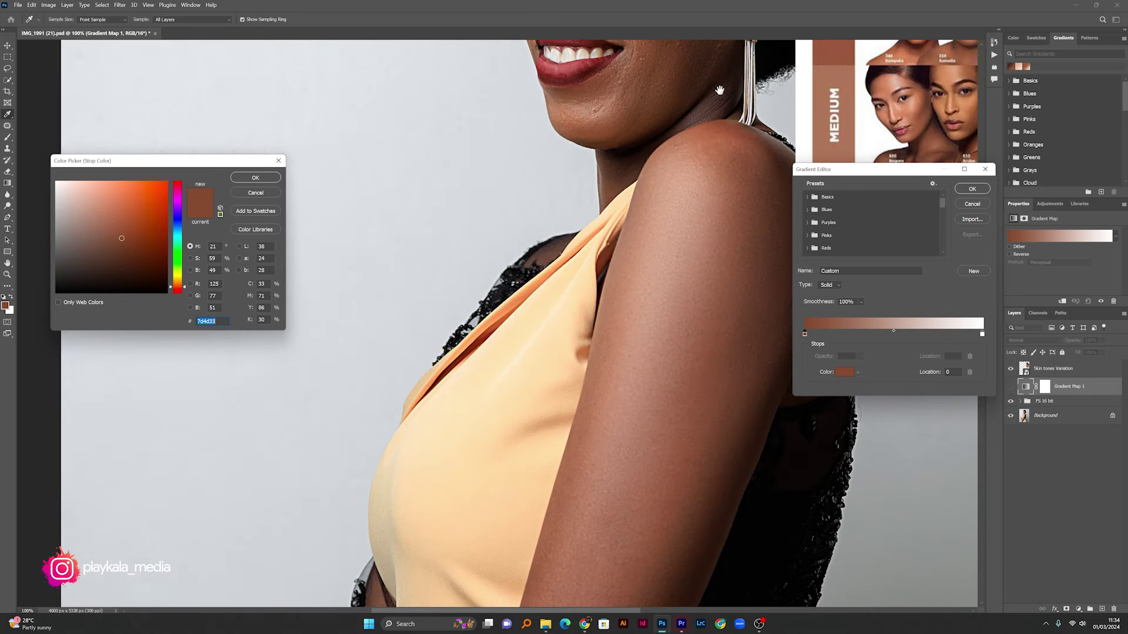
key("ctrl+plus")
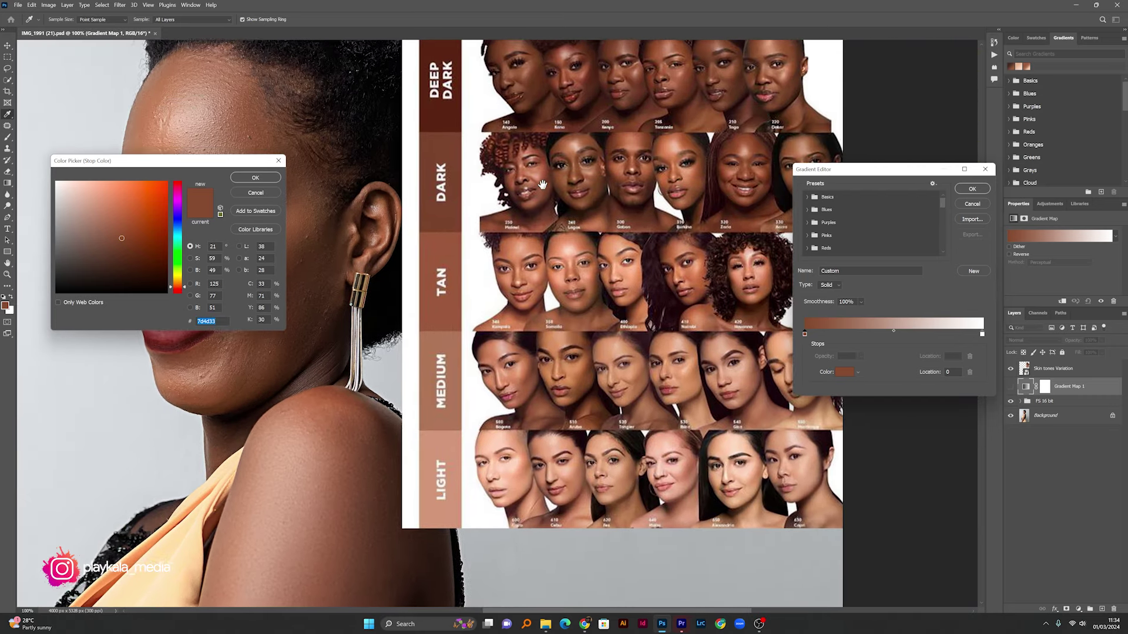
left_click_drag(542, 185, 497, 197)
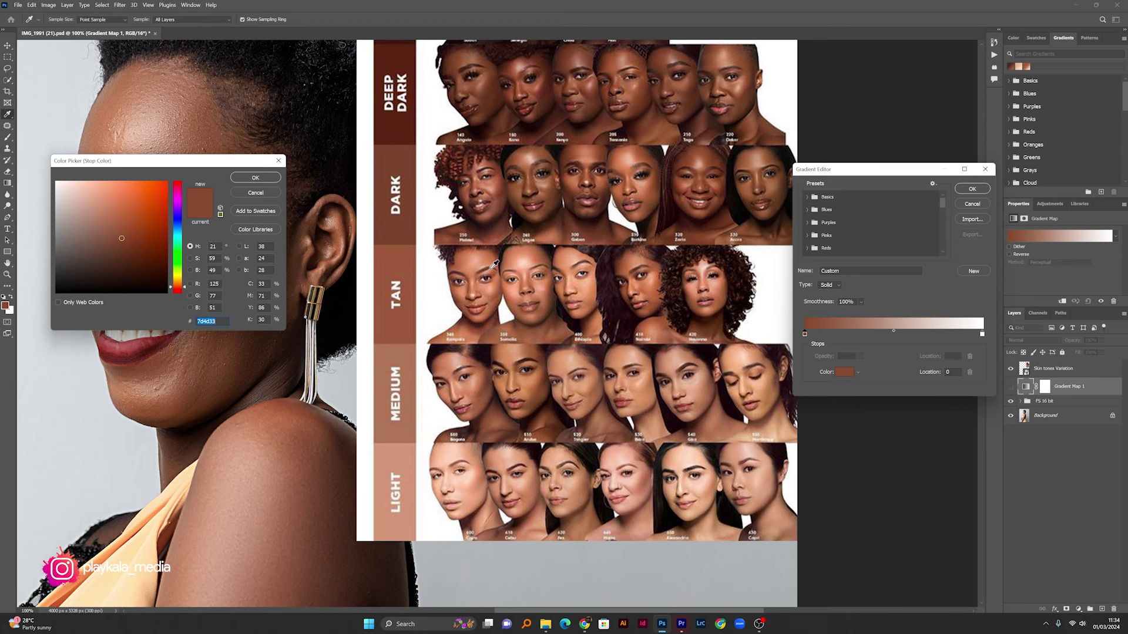
left_click(545, 250)
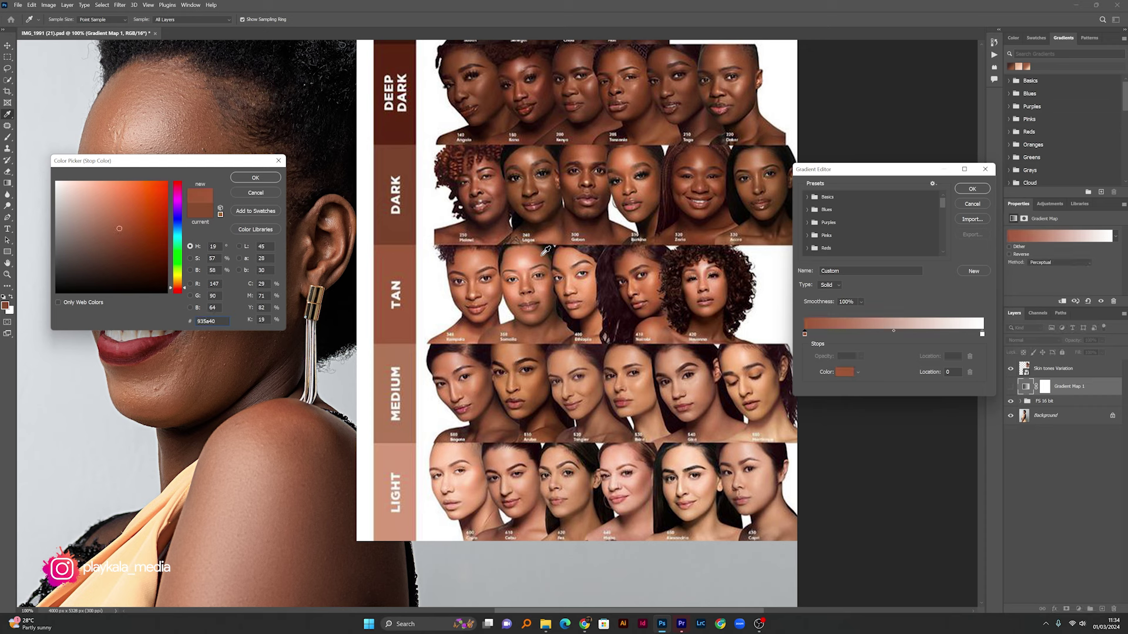
left_click(546, 250)
left_click(547, 250)
left_click(548, 248)
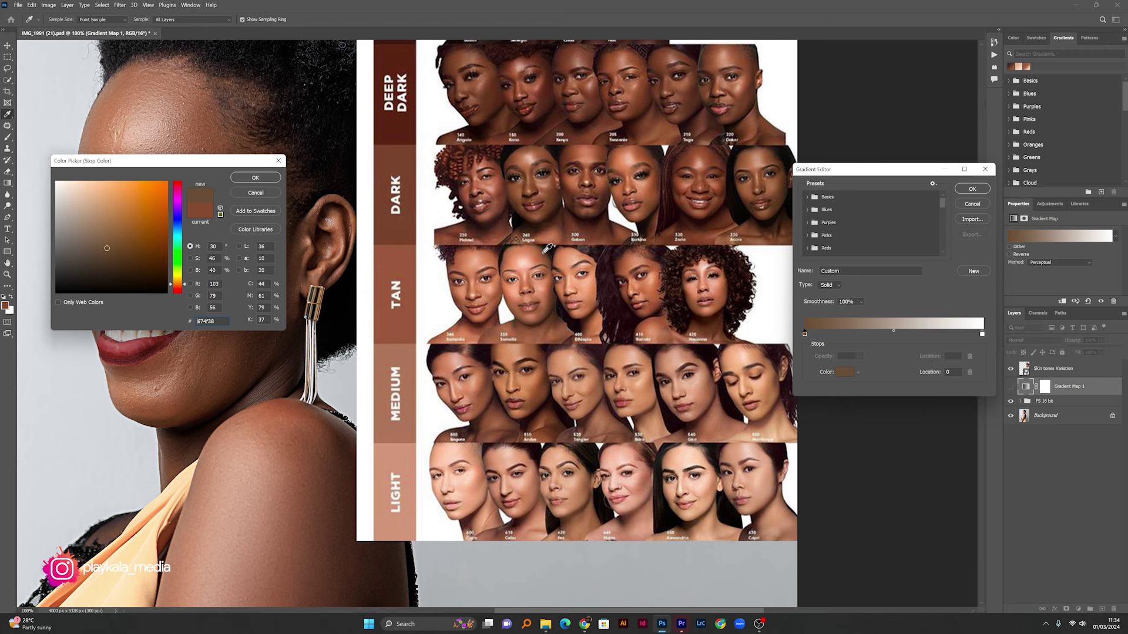
left_click(547, 250)
left_click(547, 250)
left_click(256, 178)
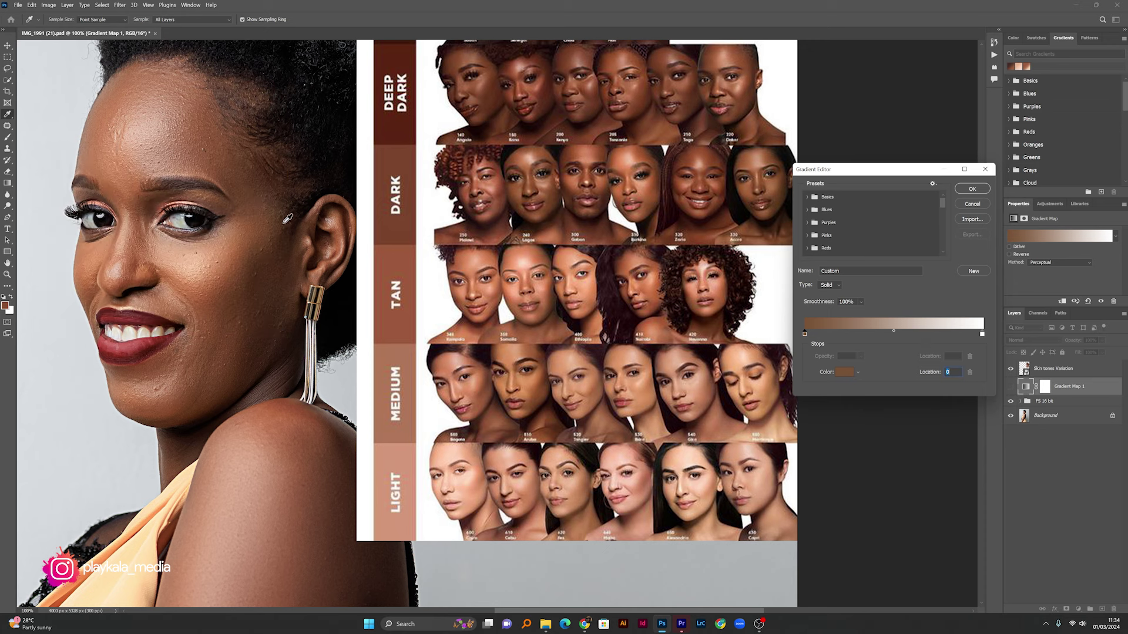
Set the gradient's light end stop to highlight tone #e9b69a sampled from the Tan row, and duplicate that stop at location 50
left_click(982, 334)
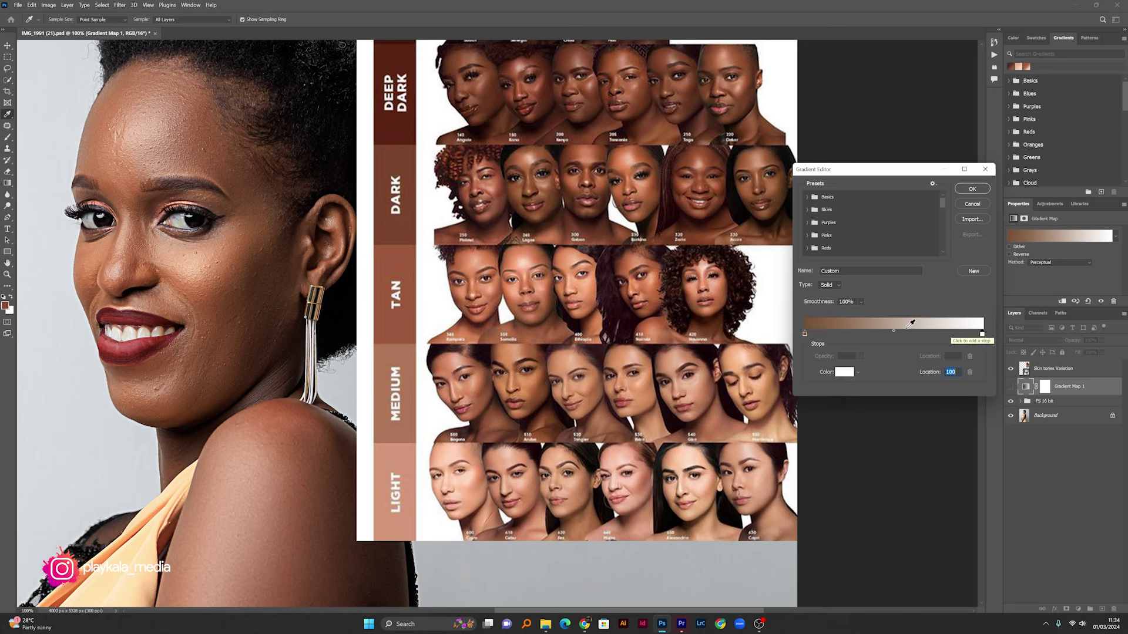
left_click(533, 254)
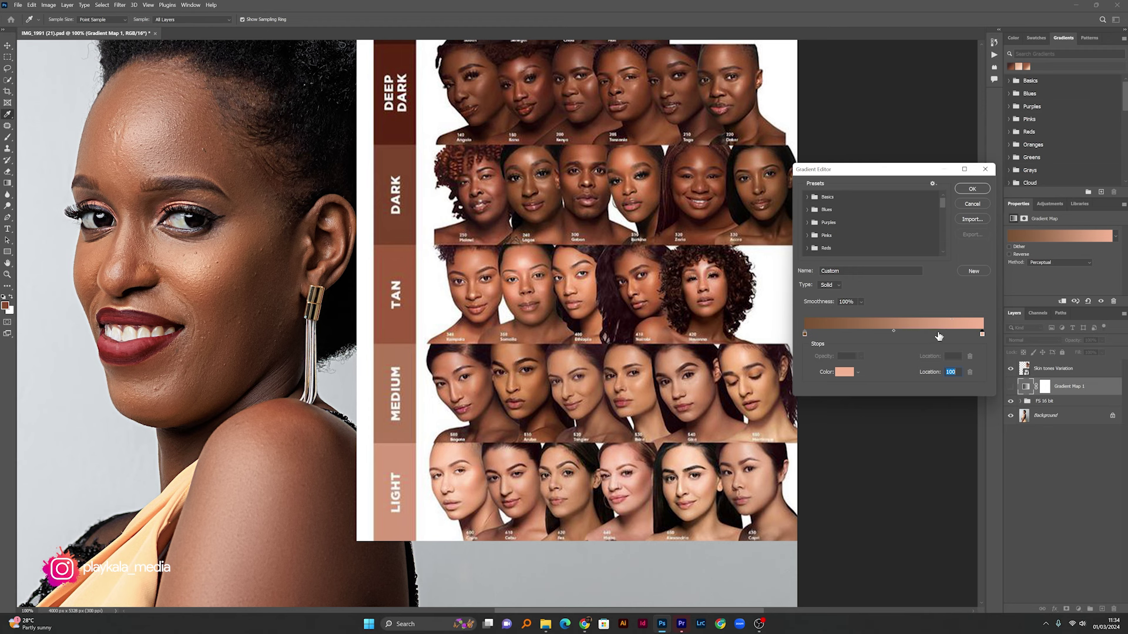
left_click_drag(982, 334, 932, 335)
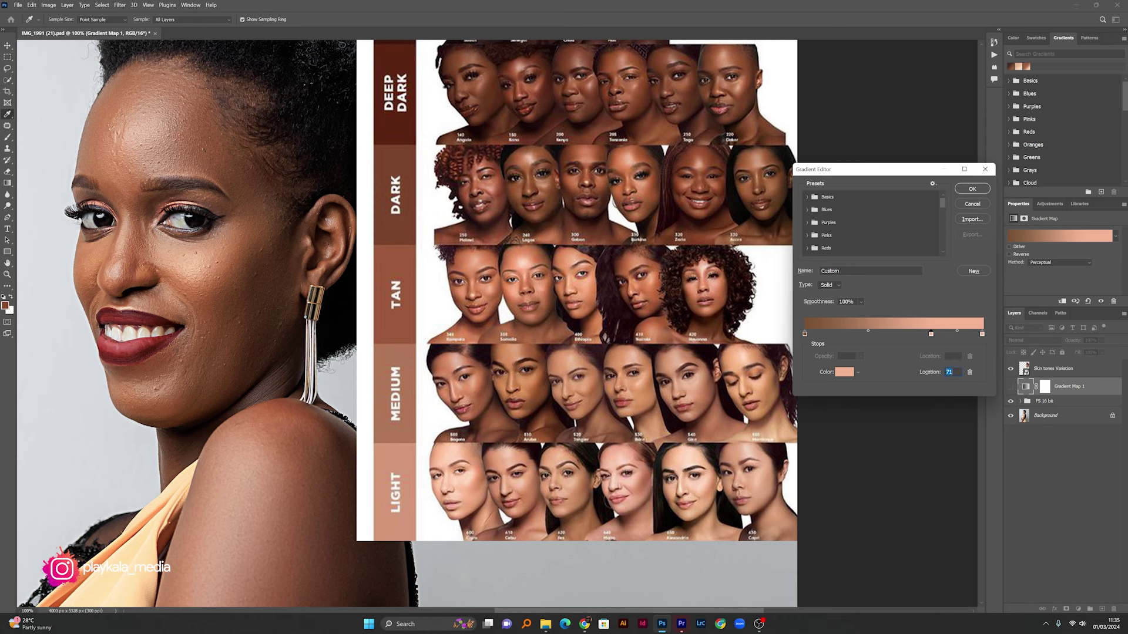
type("50")
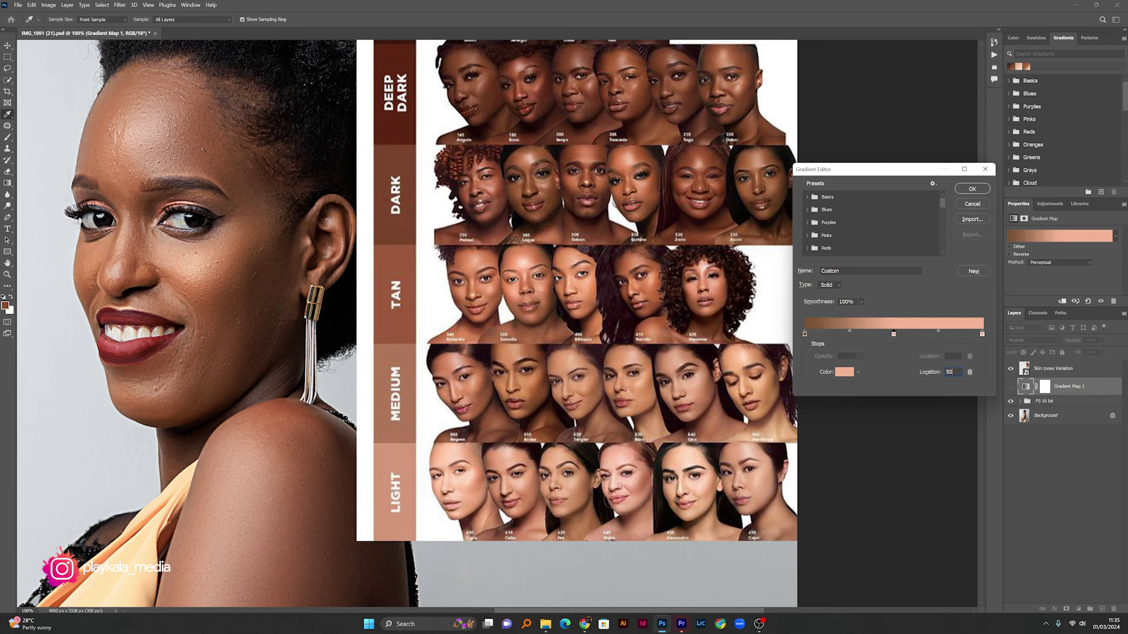
Set the middle stop's color to midtone #c98a64 sampled from the Tan row and accept the edited gradient
left_click(895, 335)
left_click(845, 372)
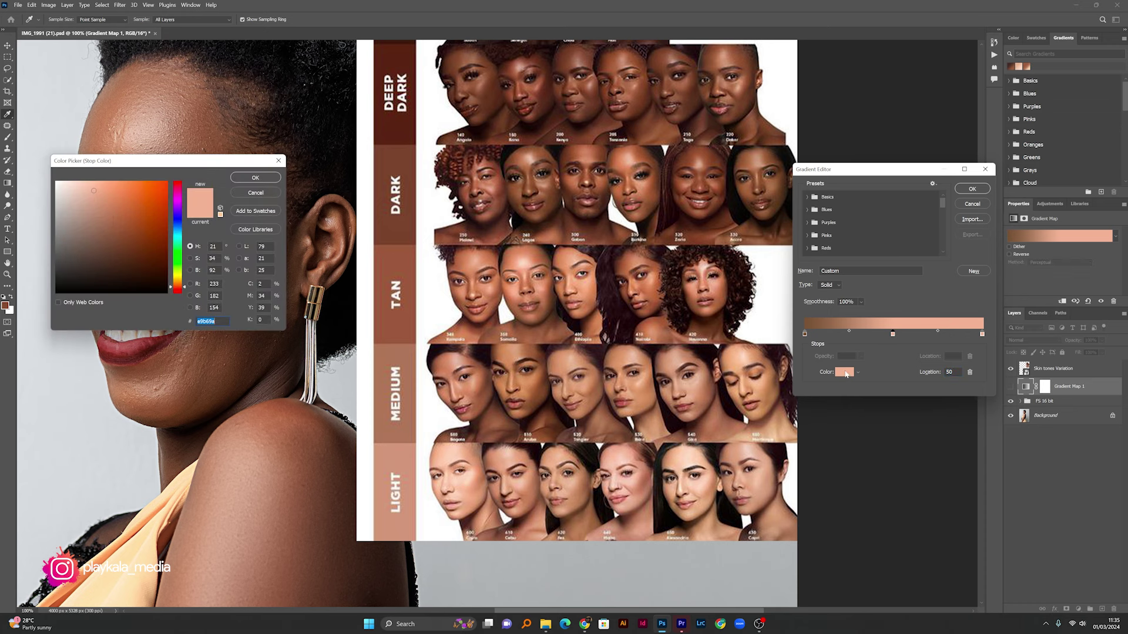
left_click(537, 255)
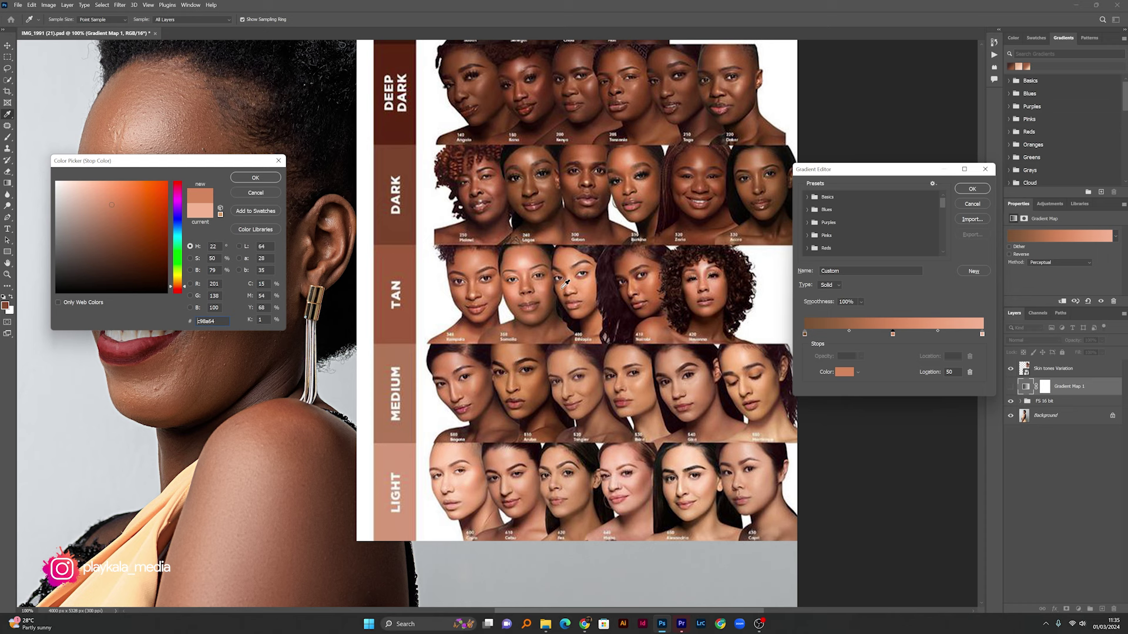
left_click(255, 177)
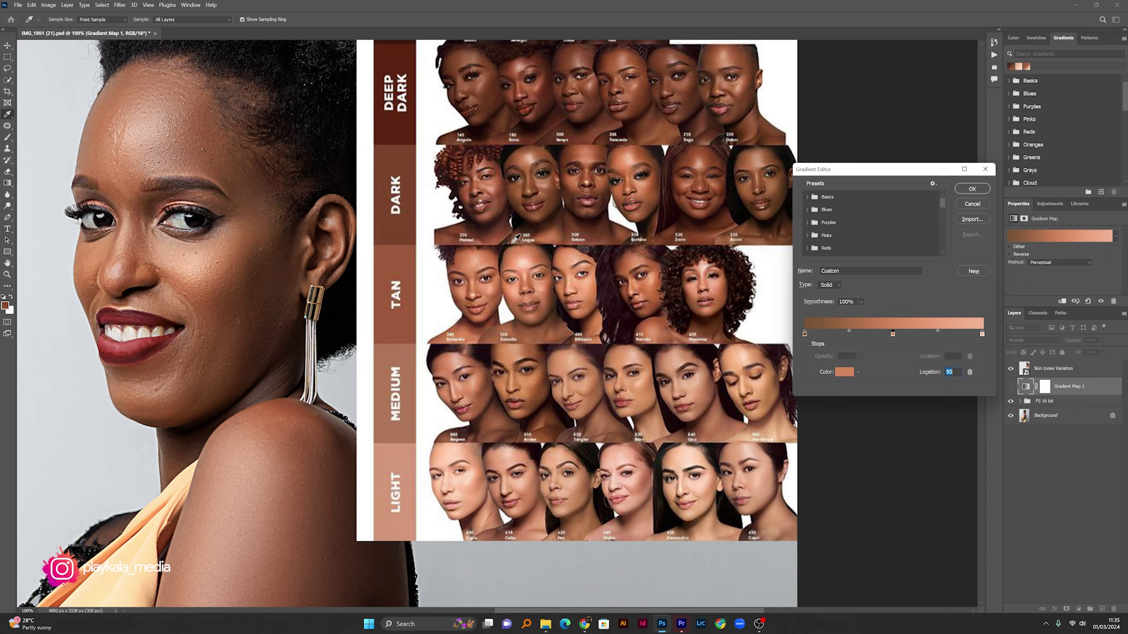
left_click(972, 189)
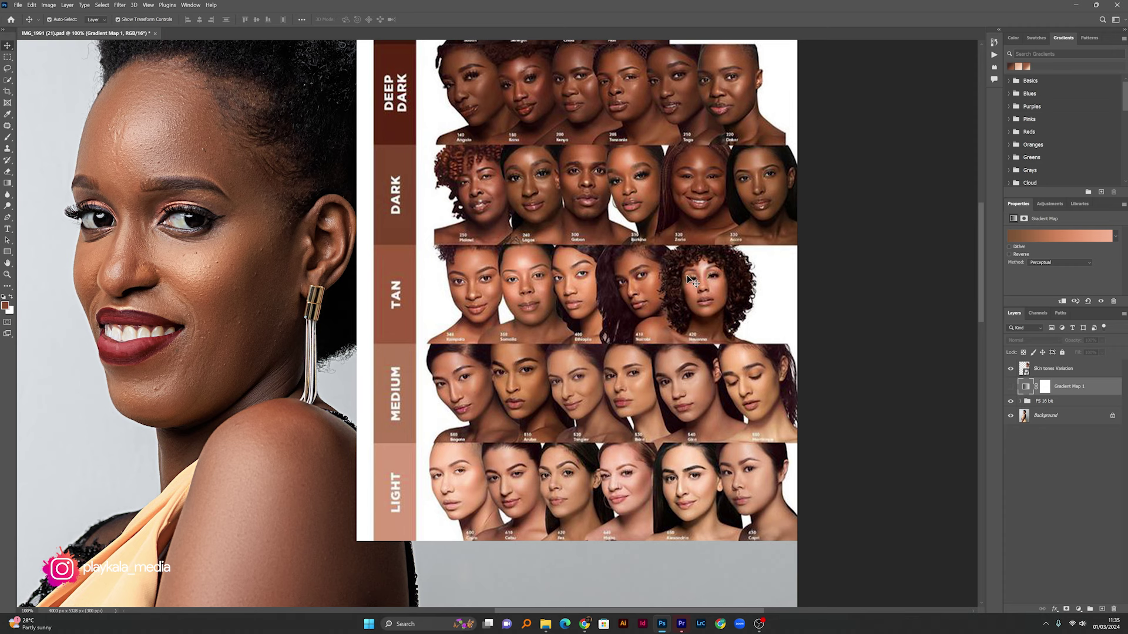
Hide the Skin tones Variation chart and turn on the Gradient Map 1 layer over the whole portrait
key("ctrl+minus")
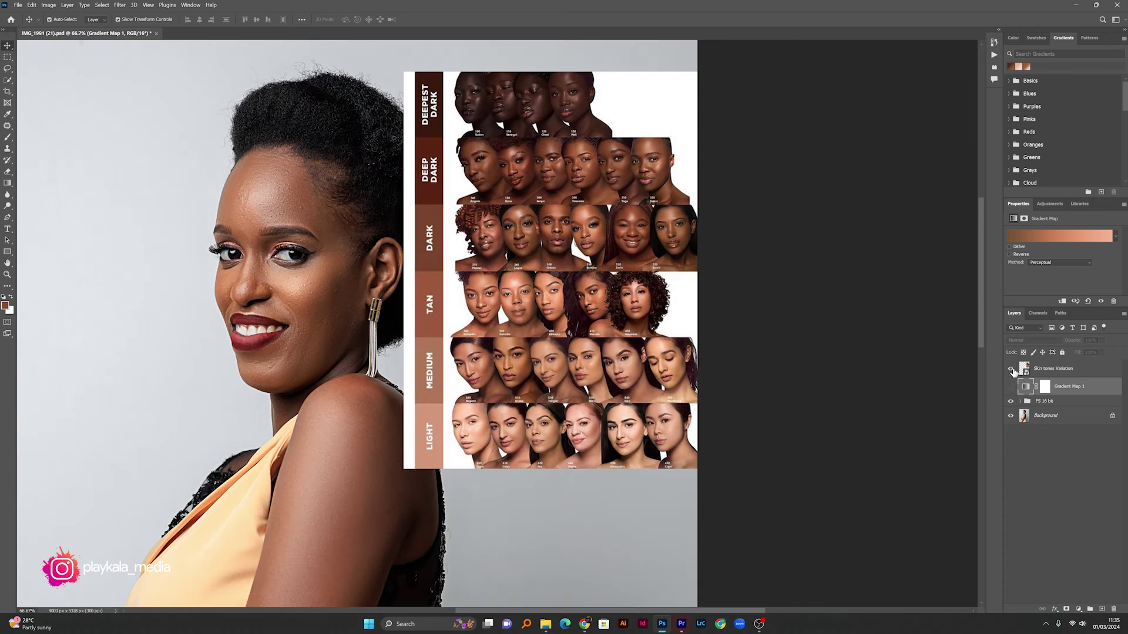
left_click(1011, 370)
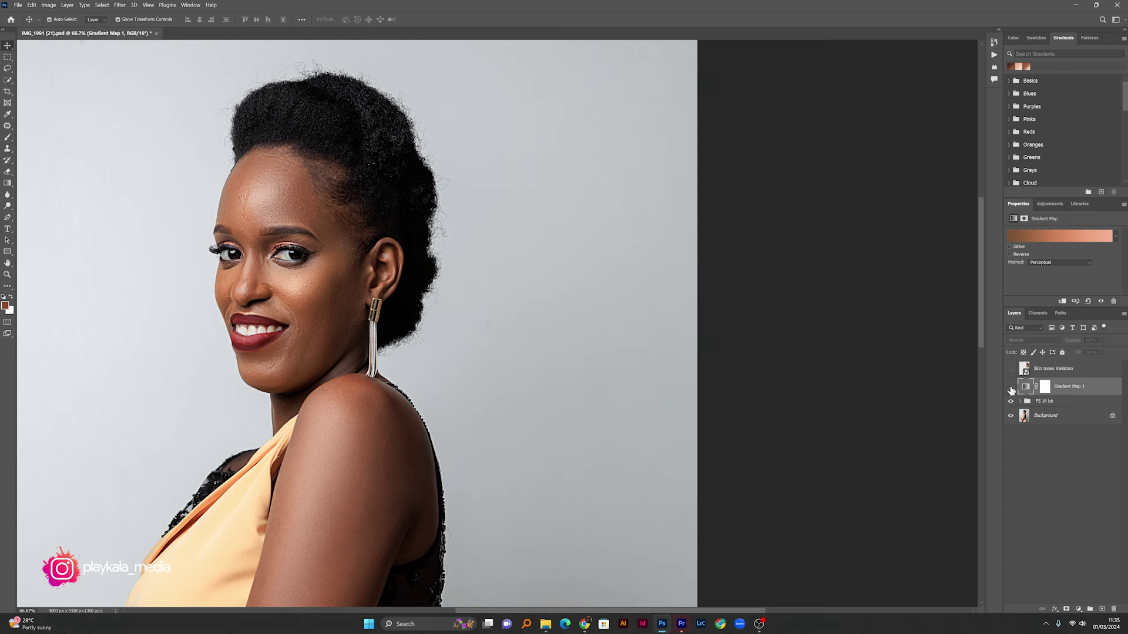
left_click(1010, 387)
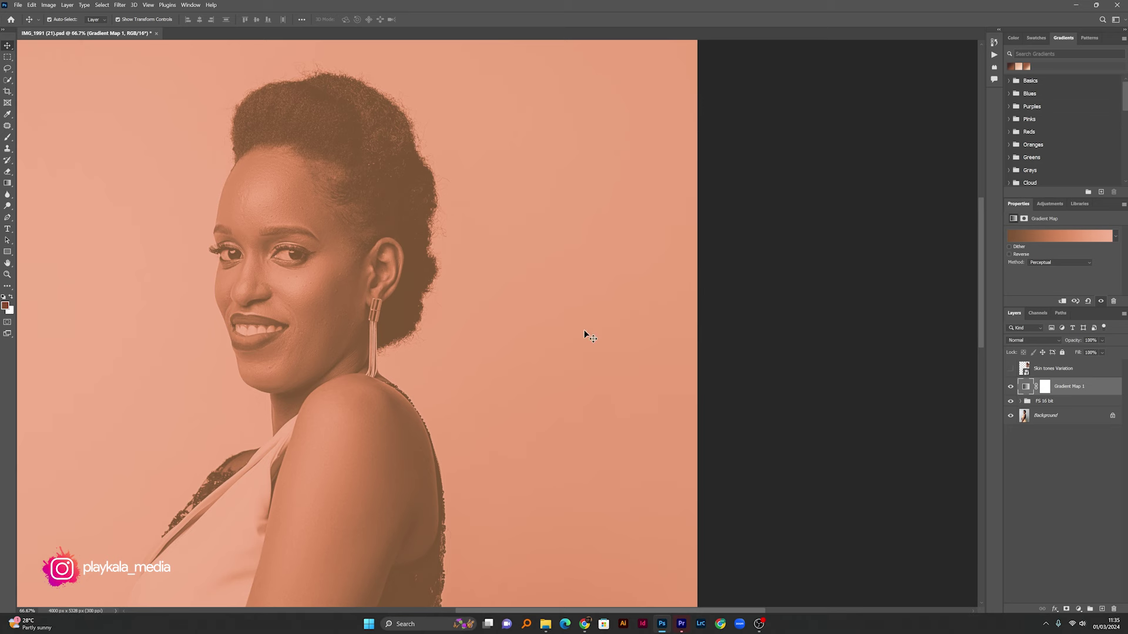
left_click_drag(474, 291, 675, 265)
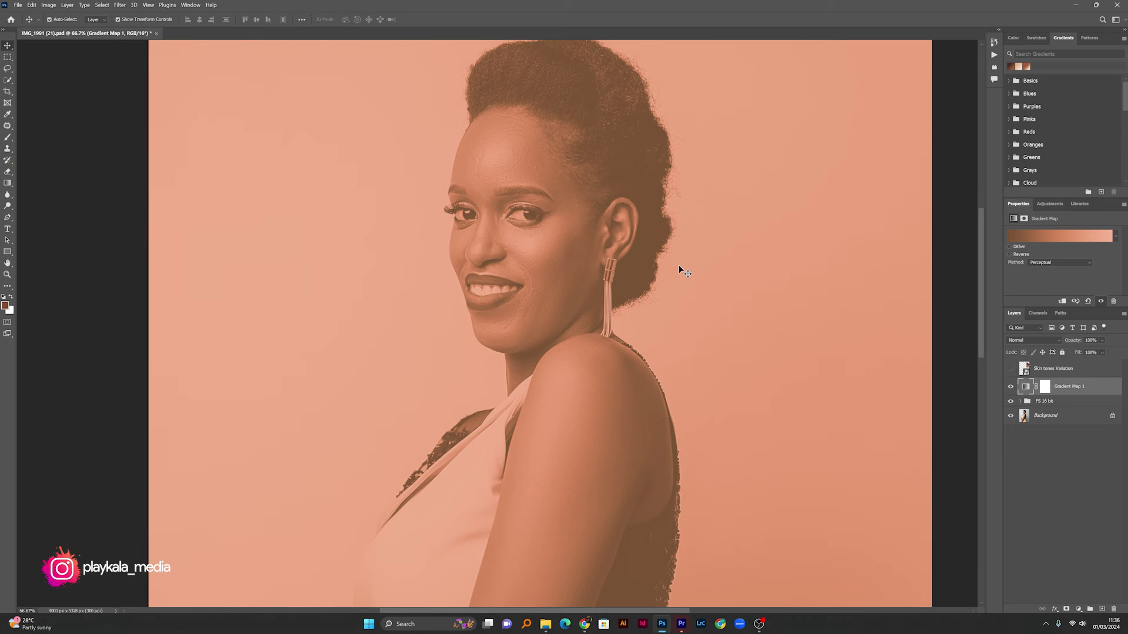
key("ctrl+minus")
key("ctrl+minus")
left_click_drag(594, 373, 605, 304)
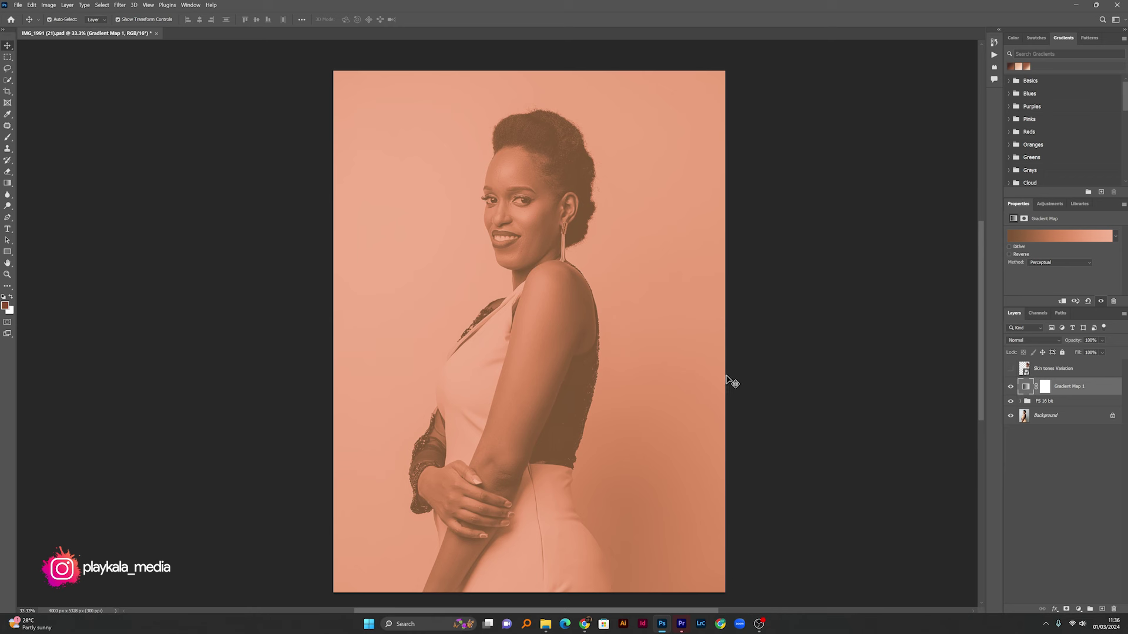
Invert the Gradient Map 1 layer's mask to black and activate the Brush tool for painting on it
left_click(1047, 388)
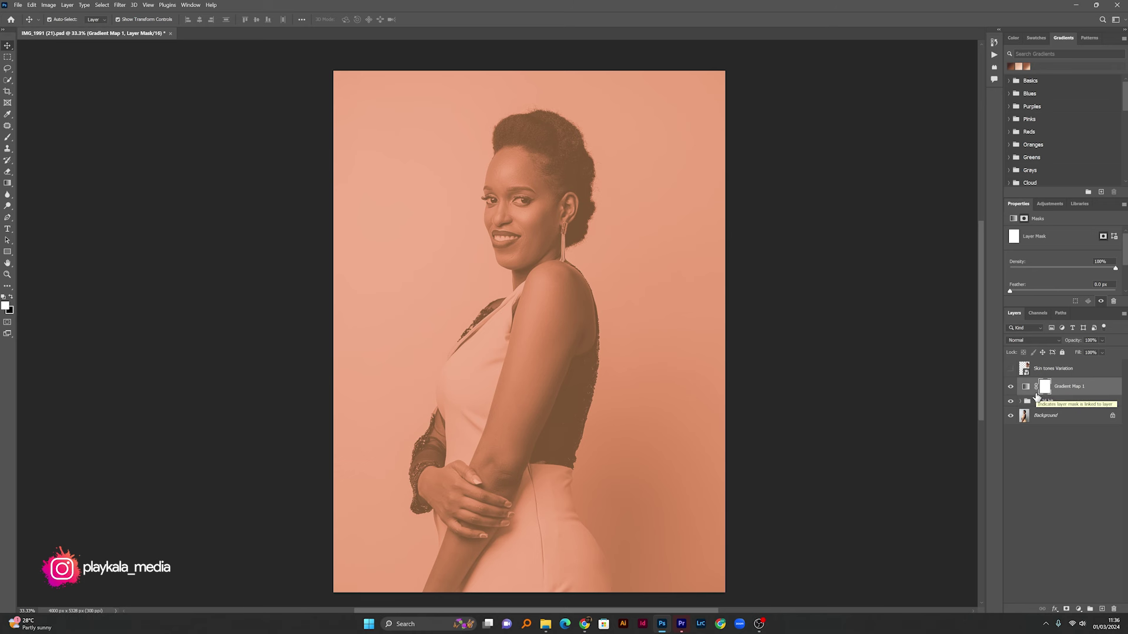
key("ctrl+i")
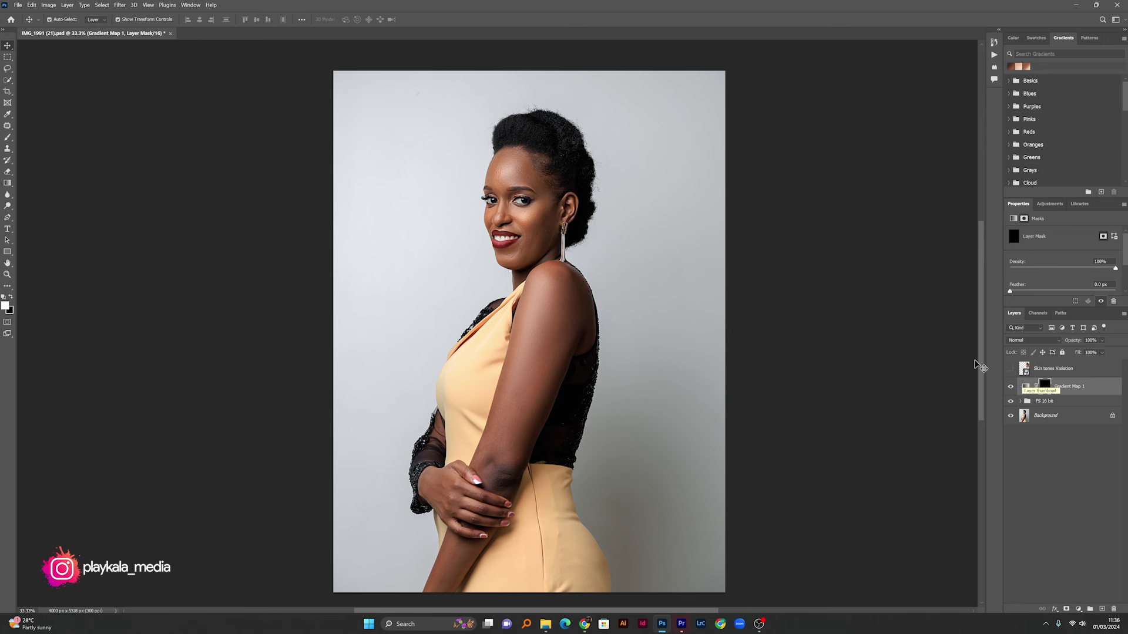
left_click(9, 138)
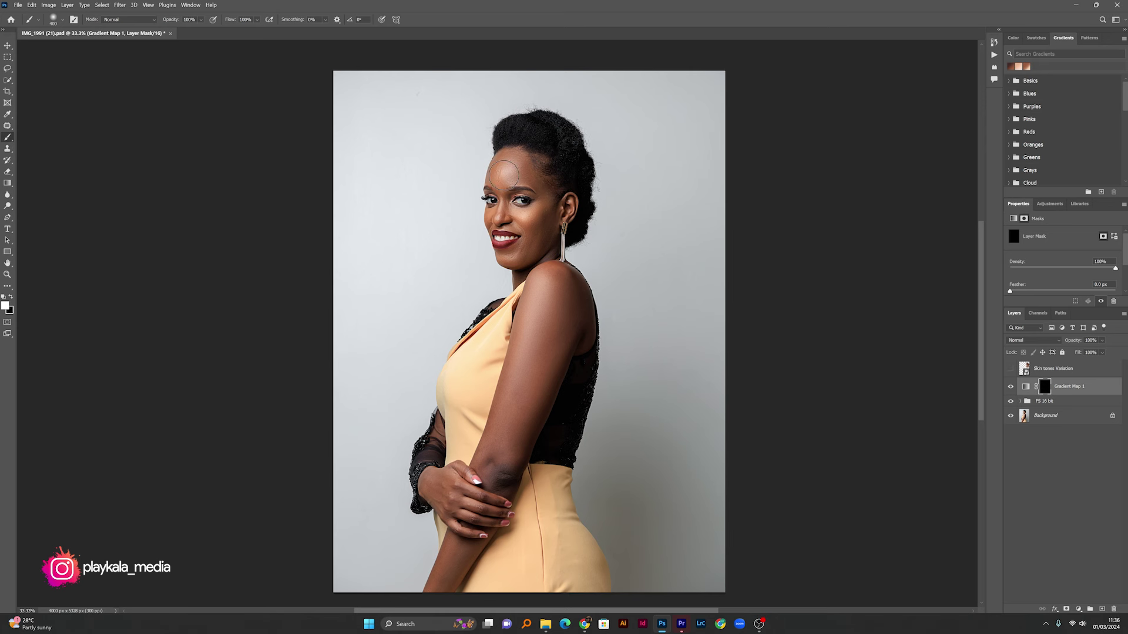
Paint white on the Gradient Map 1 mask over the woman's face, neck, arms and hands with the 400 px soft brush
mouse_move(521, 167)
left_mouse_down()
mouse_move(564, 207)
mouse_move(536, 223)
mouse_move(499, 217)
mouse_move(529, 238)
mouse_move(509, 252)
mouse_move(549, 245)
mouse_move(530, 272)
mouse_move(567, 293)
mouse_move(571, 311)
mouse_move(572, 292)
mouse_move(570, 344)
mouse_move(556, 286)
mouse_move(533, 366)
mouse_move(537, 289)
mouse_move(510, 439)
mouse_move(553, 360)
mouse_move(506, 462)
mouse_move(568, 341)
mouse_move(487, 464)
mouse_move(485, 488)
mouse_move(501, 469)
mouse_move(499, 492)
mouse_move(478, 510)
mouse_move(457, 477)
mouse_move(434, 492)
mouse_move(487, 528)
mouse_move(500, 509)
mouse_move(471, 529)
mouse_move(547, 344)
mouse_move(511, 397)
mouse_move(574, 308)
left_mouse_up()
mouse_move(496, 264)
left_mouse_down()
mouse_move(497, 255)
mouse_move(500, 321)
left_mouse_up()
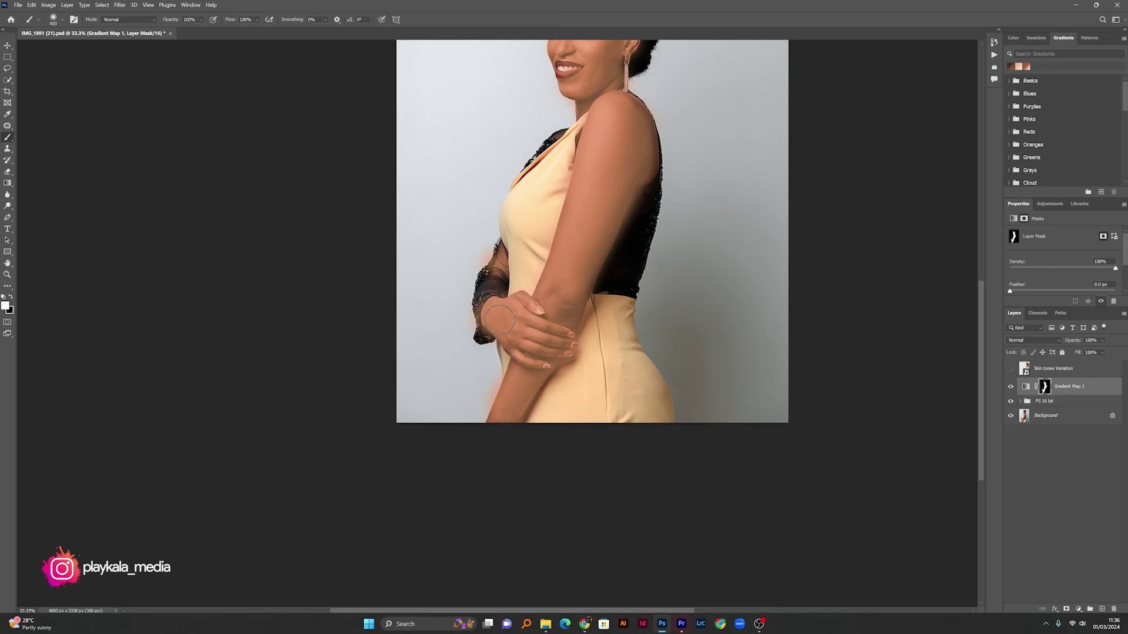
scroll(611, 193, "up", 4)
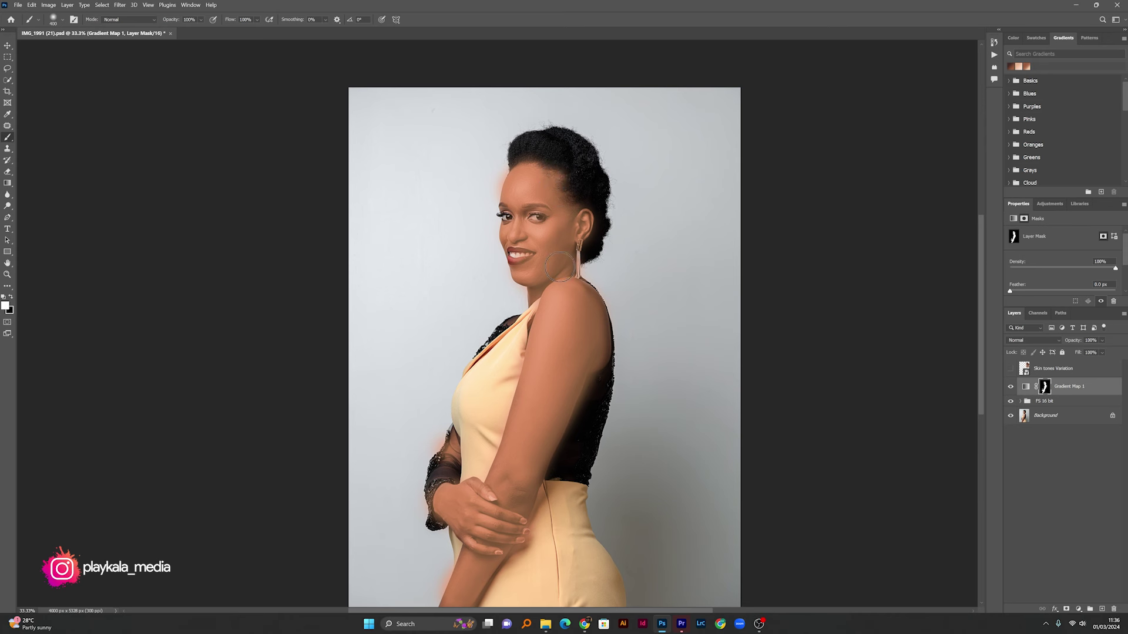
Set the Gradient Map 1 layer to the Color blend mode at 32% opacity
left_click(1088, 387)
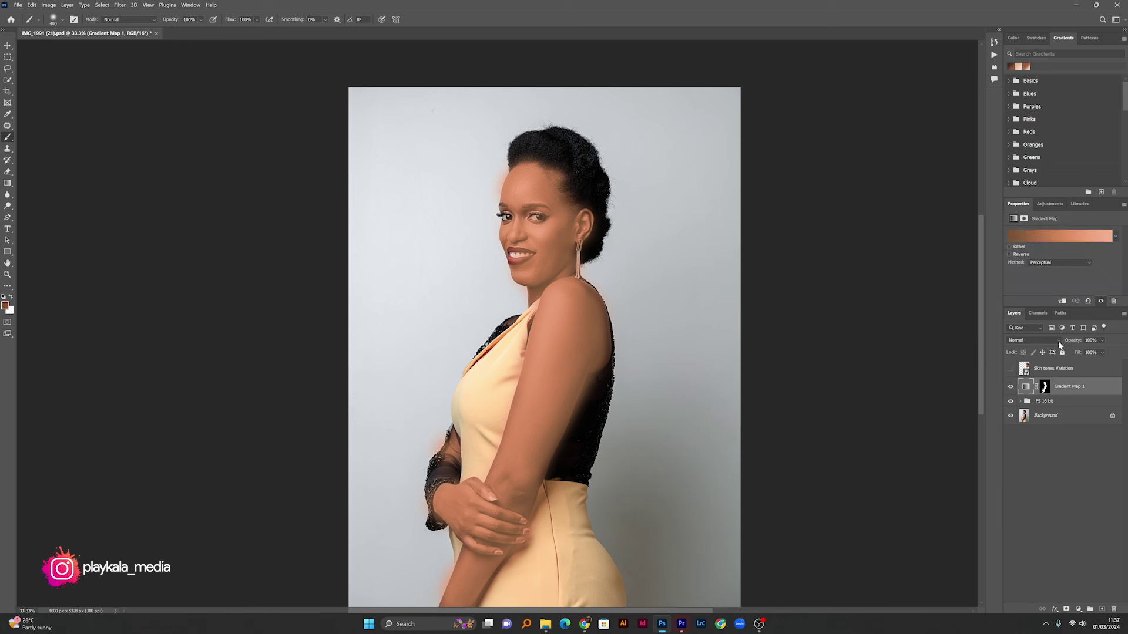
left_click(1053, 343)
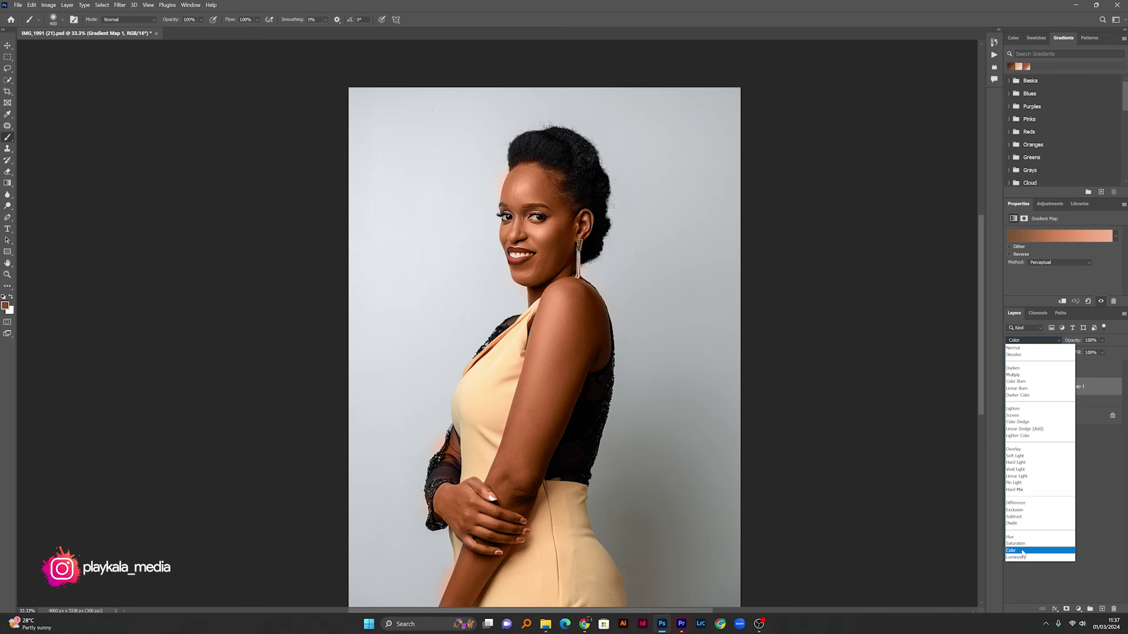
left_click(1022, 551)
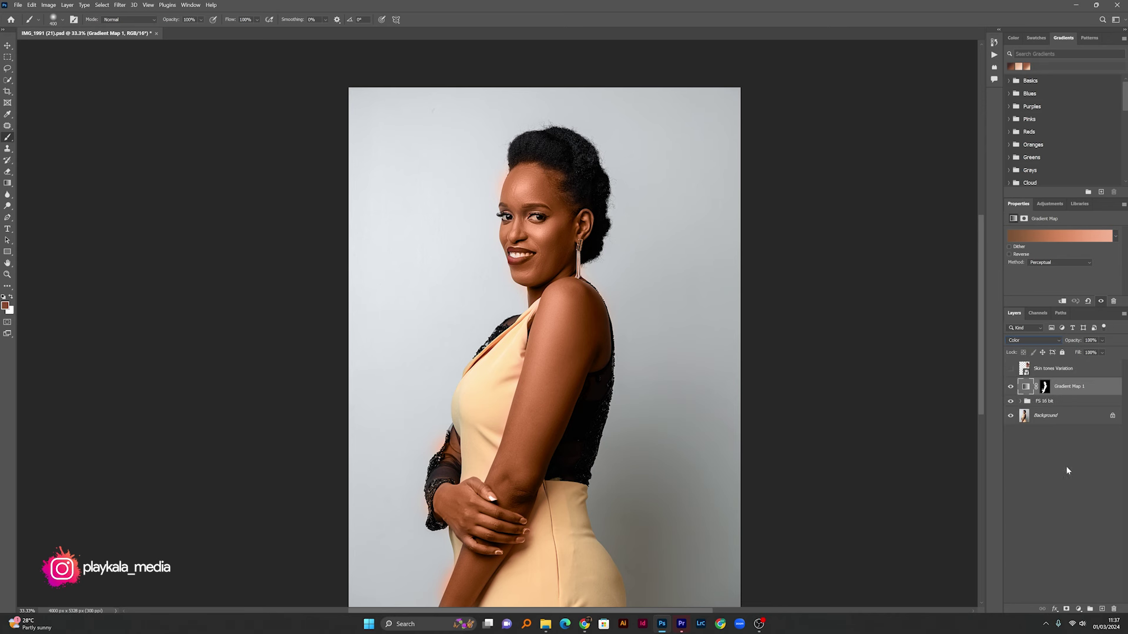
left_click(1103, 341)
left_click_drag(1118, 353, 1098, 351)
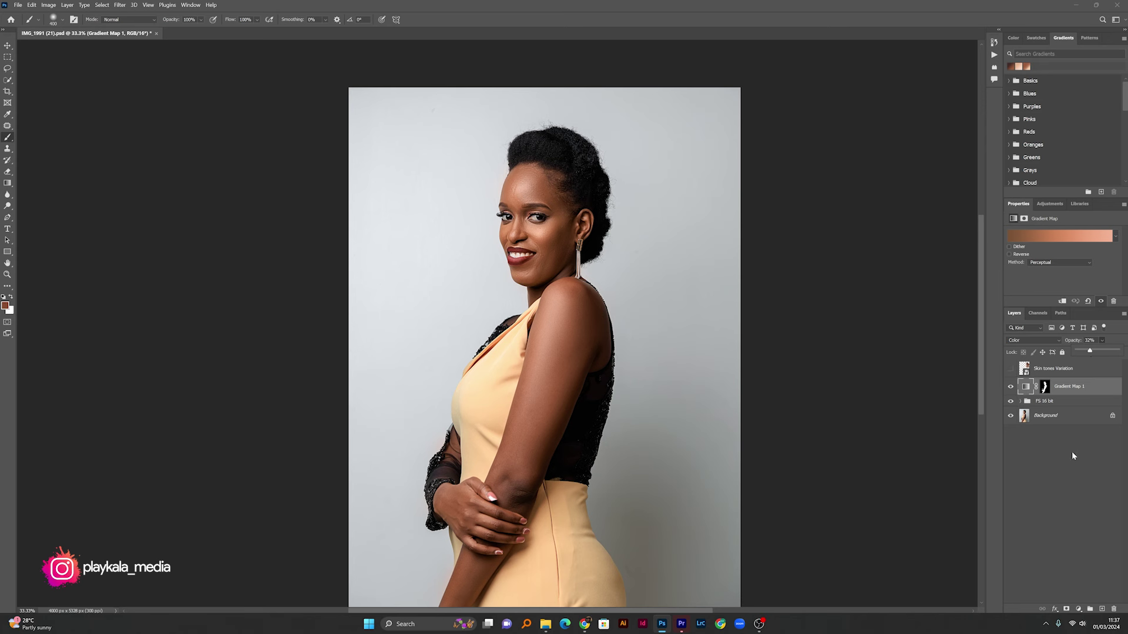
Paint black on the Gradient Map 1 mask over both eyes with a smaller brush to remove the effect there
left_click(1045, 388)
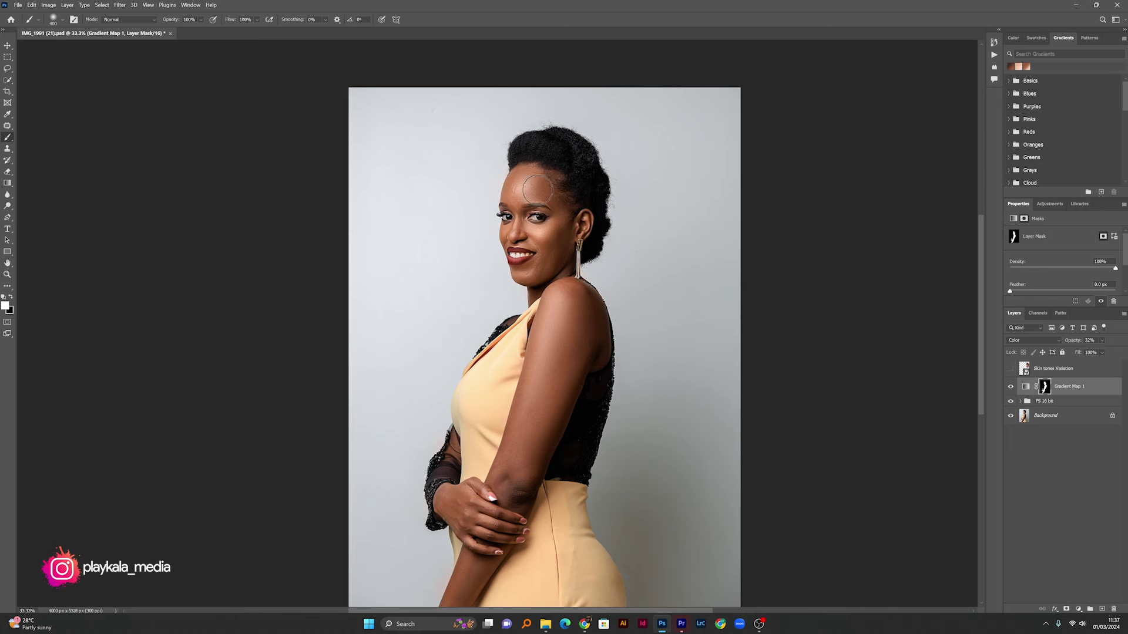
key("ctrl+plus")
key("ctrl+plus")
key("ctrl+plus")
left_click_drag(596, 144, 534, 423)
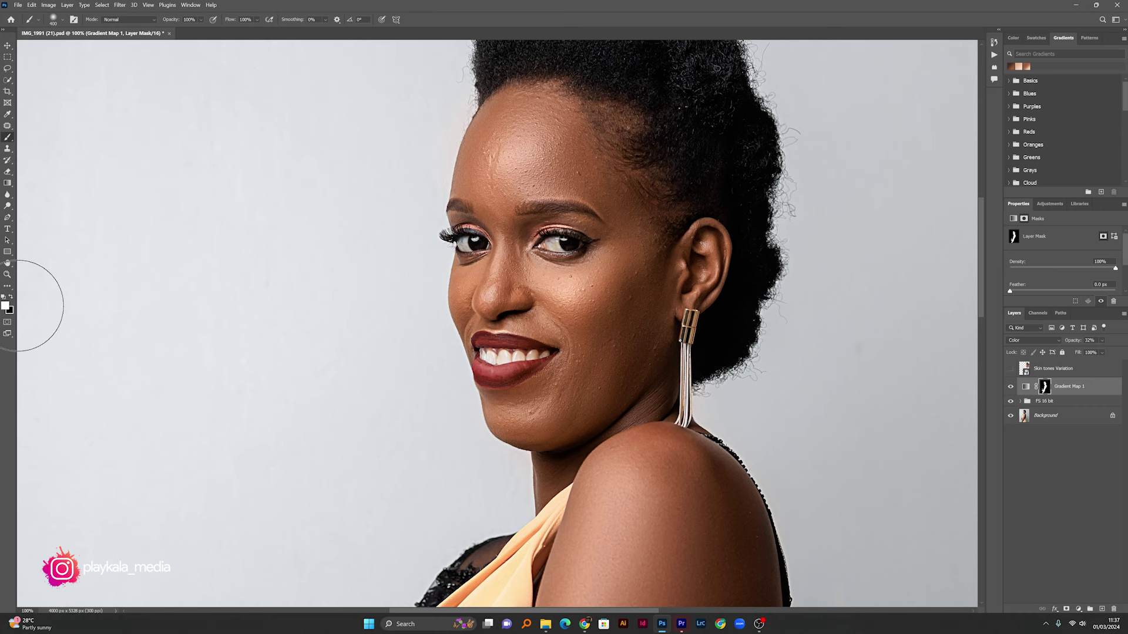
key("x")
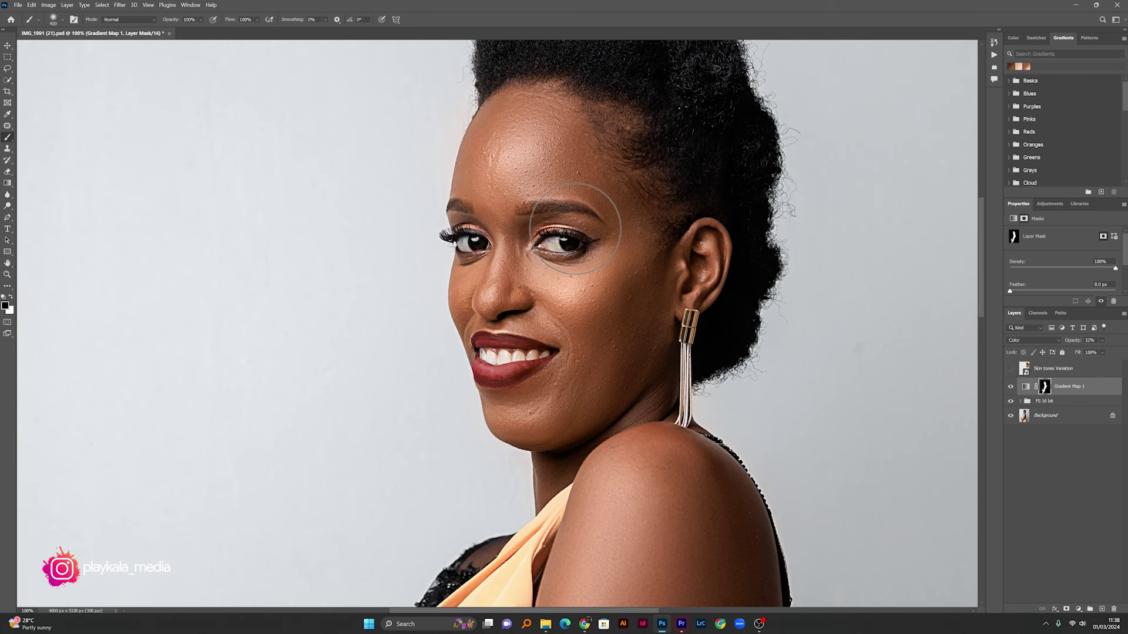
key("bracketleft")
key("bracketleft")
key("bracketleft")
key("bracketleft")
key("bracketleft")
key("bracketleft")
key("bracketleft")
left_click_drag(552, 238, 560, 242)
left_click_drag(470, 241, 472, 240)
Paint black on the Gradient Map 1 mask over the teeth to clear the color effect from them
scroll(472, 241, "down", 3)
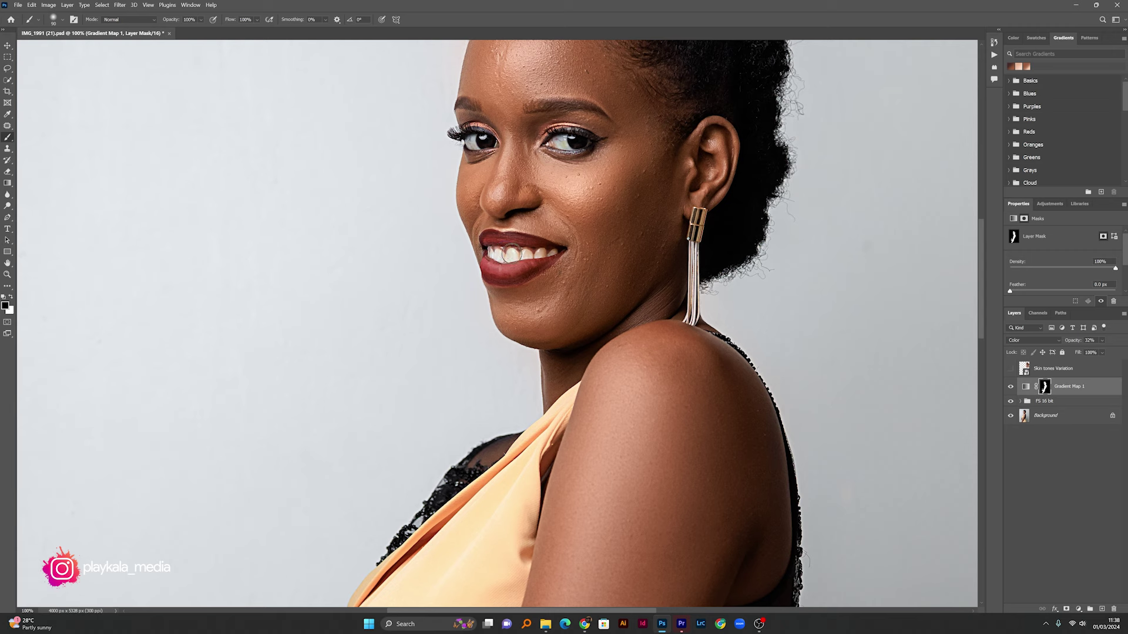
mouse_move(536, 254)
left_mouse_down()
mouse_move(501, 272)
mouse_move(534, 261)
mouse_move(499, 243)
mouse_move(492, 257)
mouse_move(532, 261)
left_mouse_up()
scroll(778, 295, "down", 5)
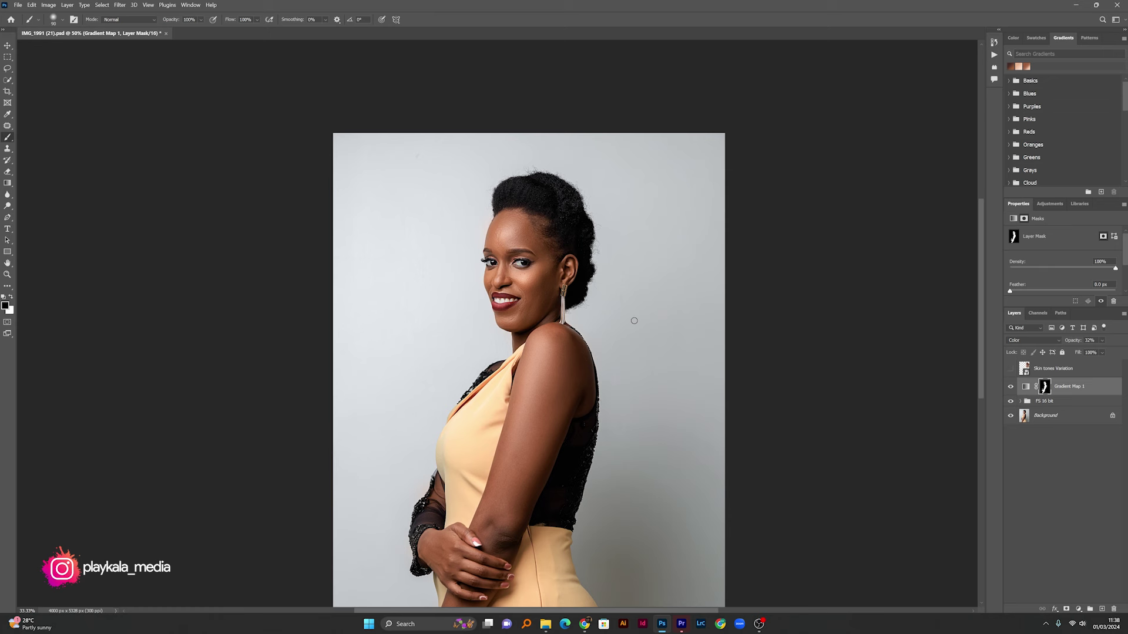
left_click_drag(561, 426, 594, 307)
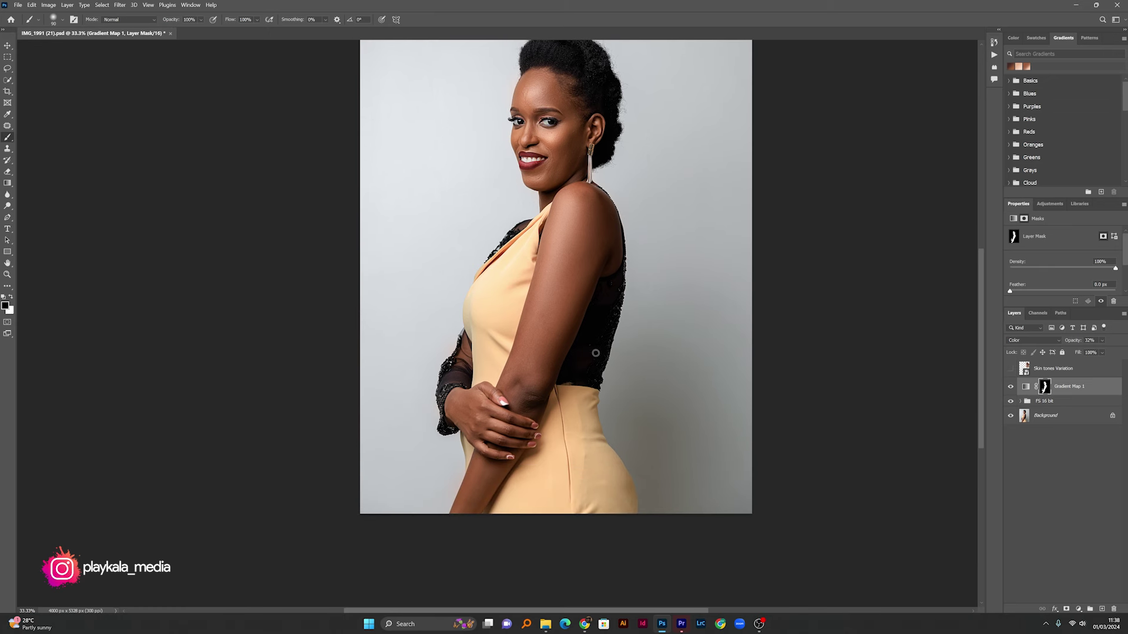
left_click_drag(660, 226, 636, 289)
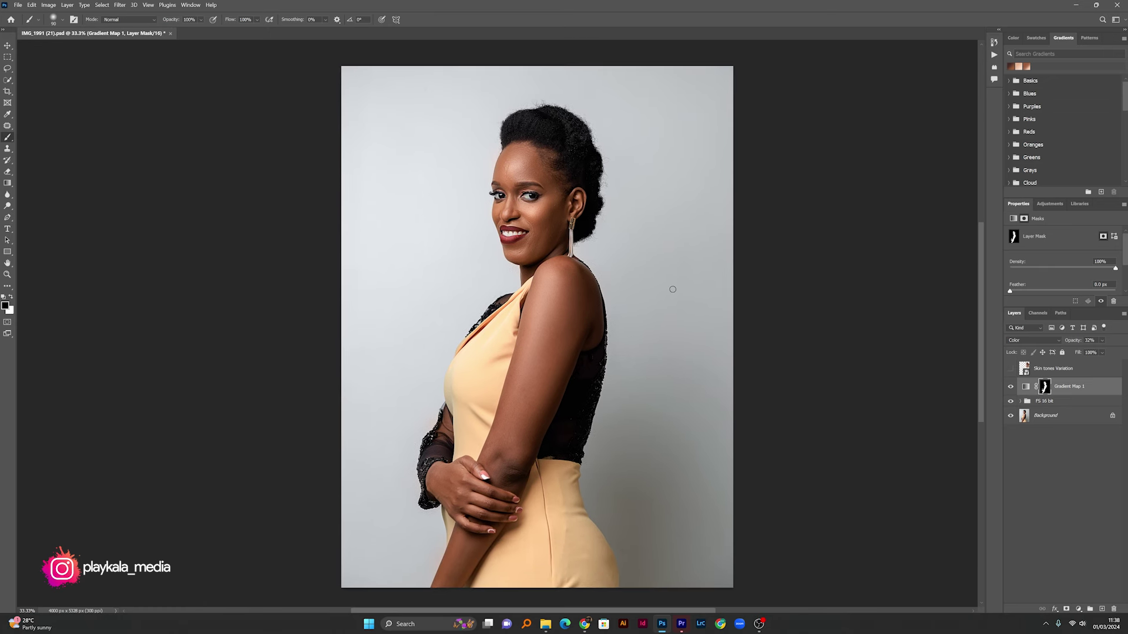
Hide the Gradient Map 1 layer, add a new empty layer above it, and choose the Brush tool
left_click(1010, 402)
left_click(1011, 388)
left_click(1102, 610)
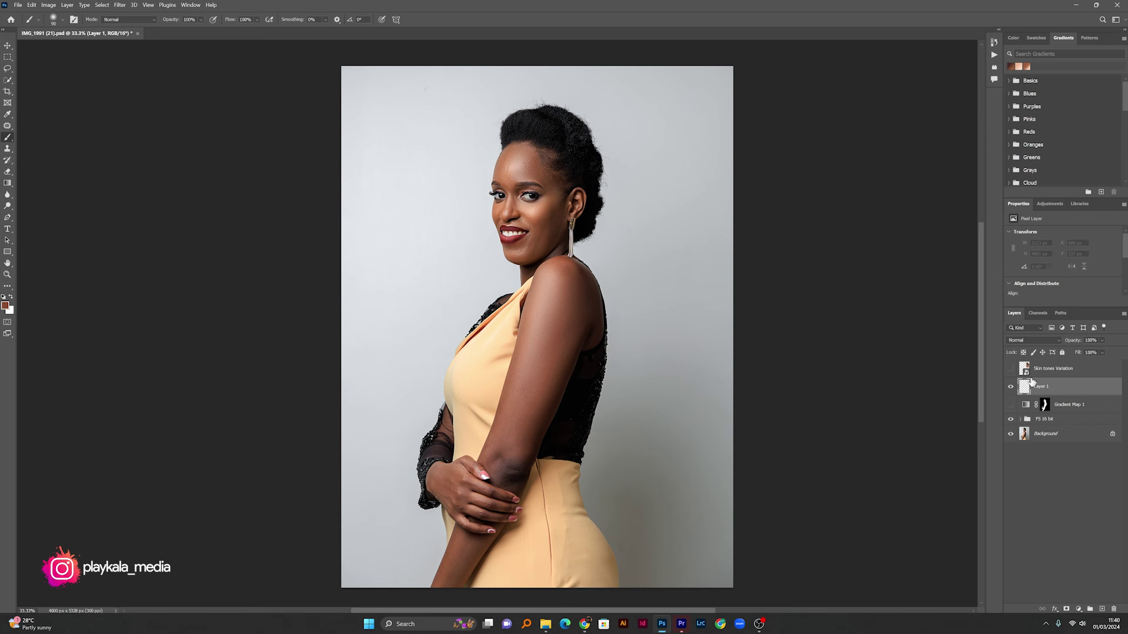
right_click(8, 139)
left_click(25, 137)
key("ctrl+plus")
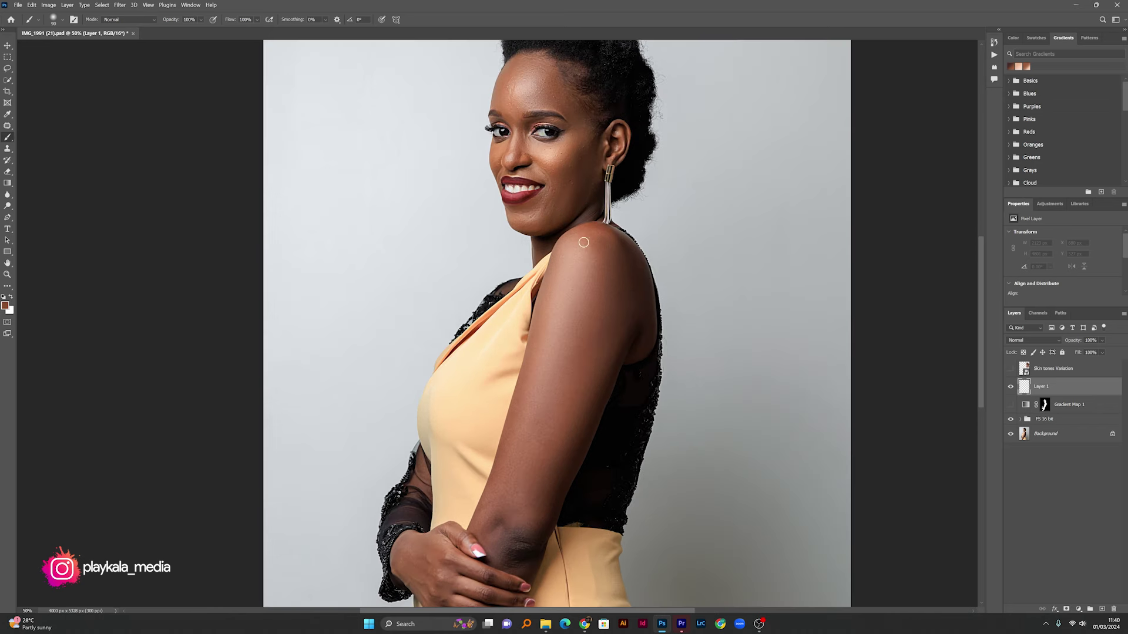
key("ctrl+minus")
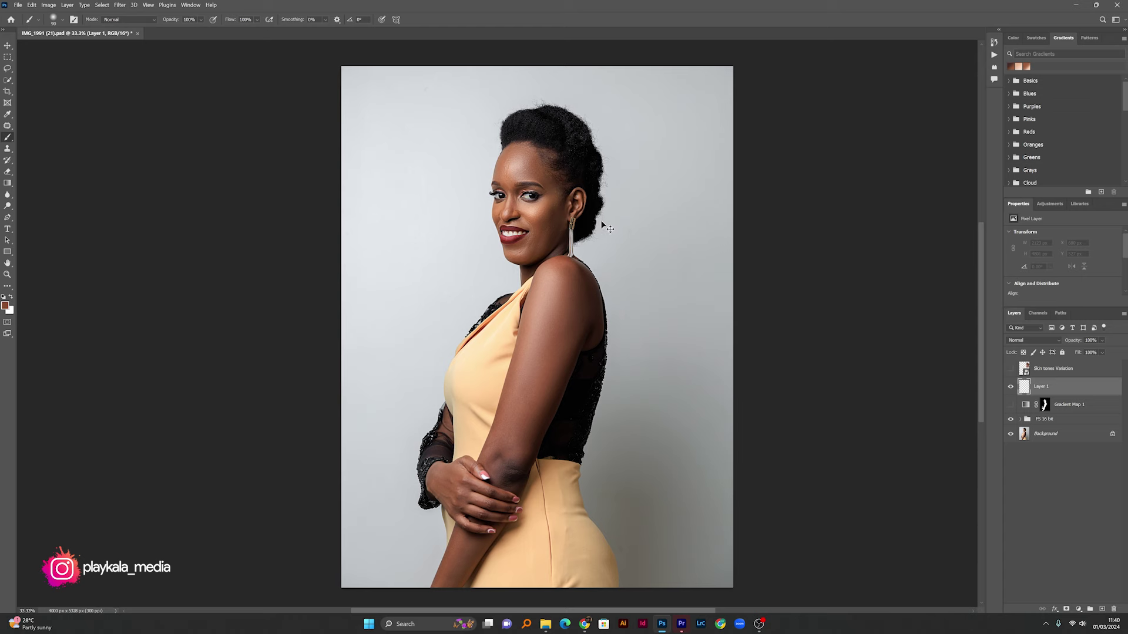
Sample the bright skin color from the woman's cheek as the foreground color and return to the Brush tool
key("ctrl+plus")
key("ctrl+plus")
scroll(594, 282, "up", 4)
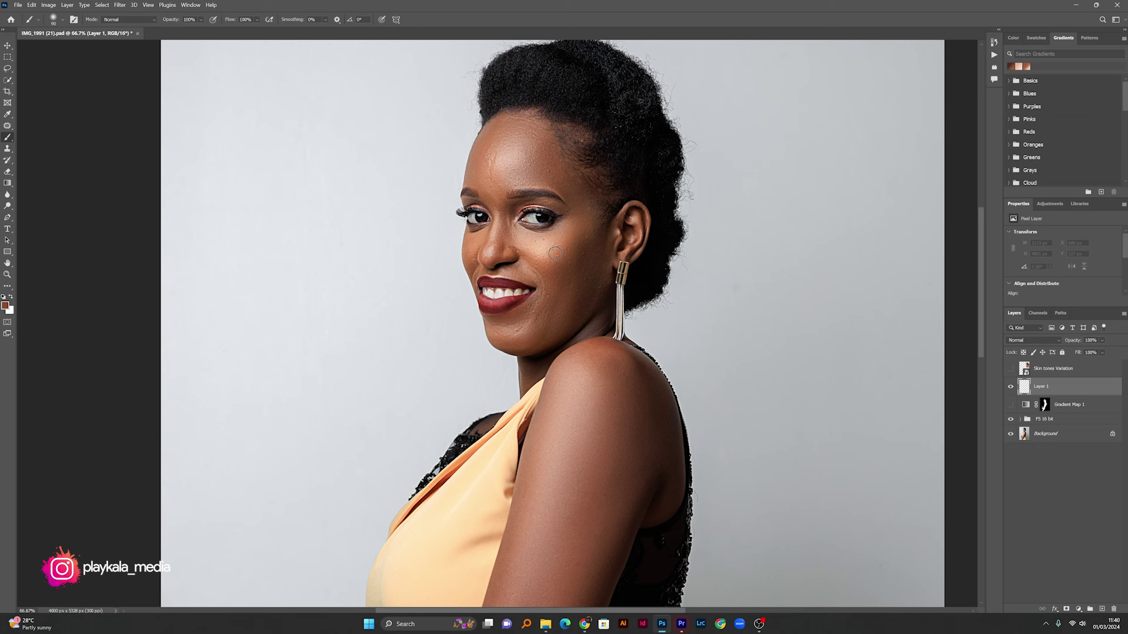
key("i")
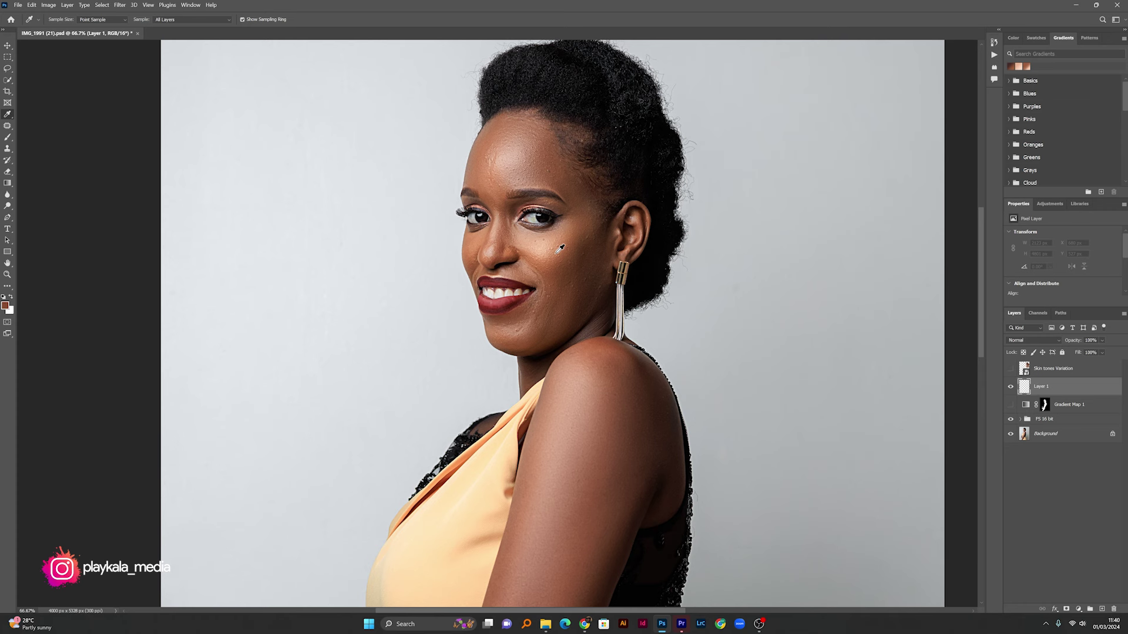
left_click(557, 251)
key("b")
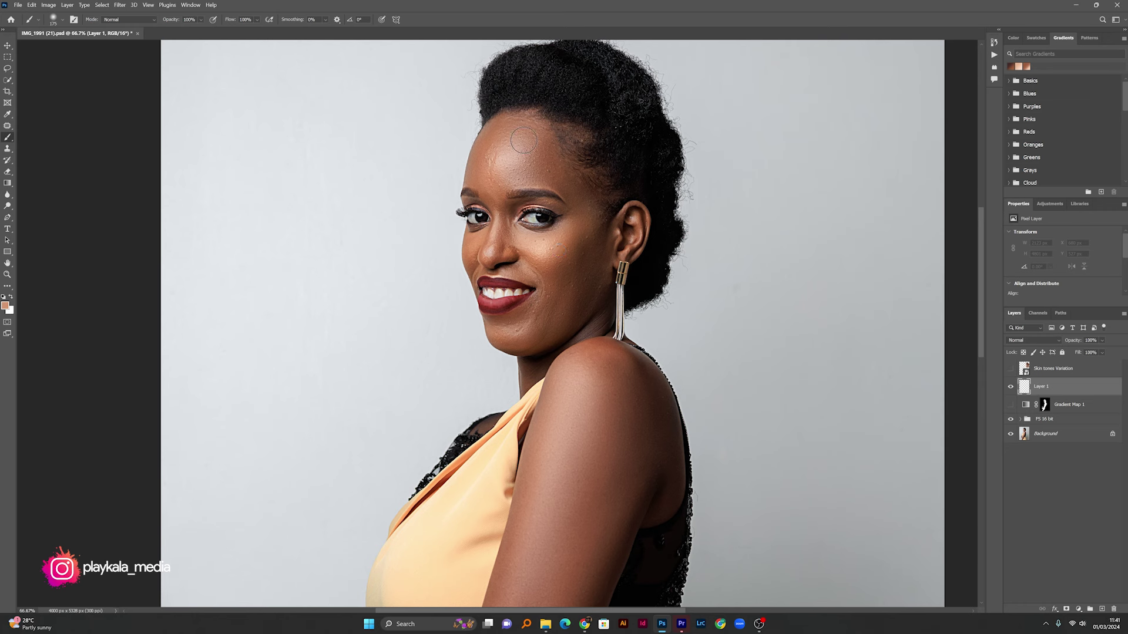
Paint the sampled skin color on Layer 1 over the face, ear and neck with a 175 px brush, avoiding the eyes and mouth
key("bracketright")
key("bracketright")
key("bracketright")
key("bracketright")
mouse_move(510, 154)
left_mouse_down()
mouse_move(480, 174)
mouse_move(497, 142)
mouse_move(520, 135)
mouse_move(513, 123)
mouse_move(533, 125)
mouse_move(577, 145)
mouse_move(552, 142)
mouse_move(545, 167)
mouse_move(525, 177)
mouse_move(565, 183)
mouse_move(571, 164)
mouse_move(601, 189)
mouse_move(598, 232)
mouse_move(636, 211)
mouse_move(616, 263)
mouse_move(564, 194)
mouse_move(475, 192)
mouse_move(498, 195)
mouse_move(500, 233)
mouse_move(478, 253)
mouse_move(521, 265)
mouse_move(514, 238)
mouse_move(565, 235)
mouse_move(568, 223)
mouse_move(536, 282)
mouse_move(500, 264)
mouse_move(478, 268)
mouse_move(575, 254)
mouse_move(552, 325)
mouse_move(502, 327)
mouse_move(547, 292)
mouse_move(503, 339)
mouse_move(578, 319)
mouse_move(606, 282)
mouse_move(530, 370)
mouse_move(597, 301)
mouse_move(590, 368)
left_mouse_up()
scroll(594, 350, "down", 3)
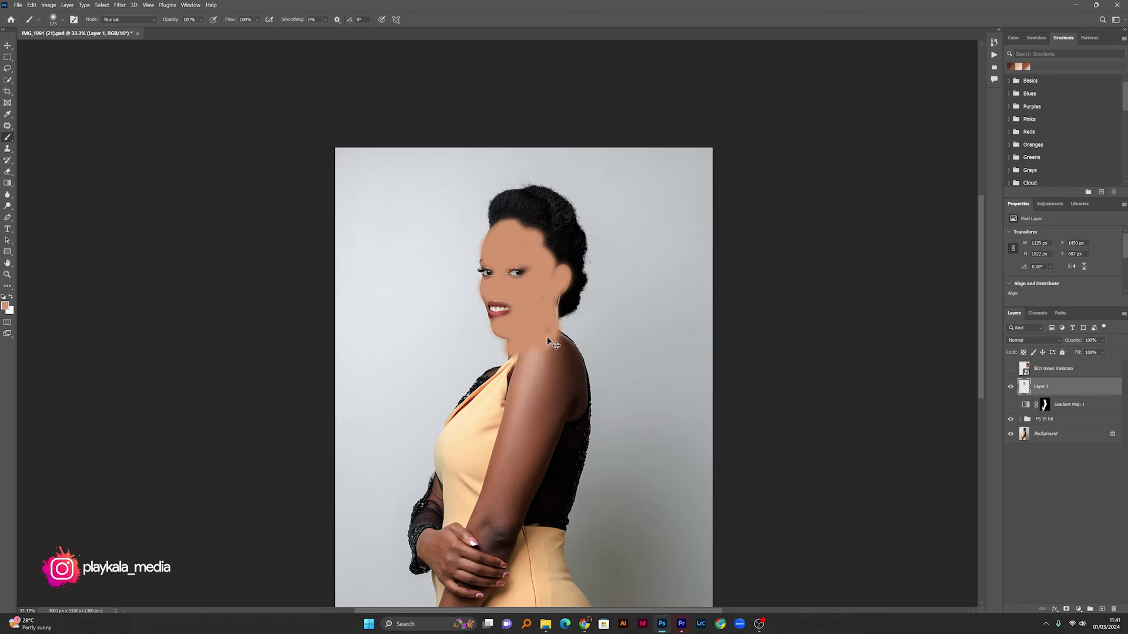
Paint the sampled skin color on Layer 1 over the shoulder, arms and hands with a larger brush
mouse_move(528, 355)
left_mouse_down()
mouse_move(524, 378)
mouse_move(552, 288)
mouse_move(574, 292)
mouse_move(569, 274)
mouse_move(543, 337)
mouse_move(556, 272)
mouse_move(518, 395)
mouse_move(563, 310)
mouse_move(514, 427)
mouse_move(502, 405)
mouse_move(476, 412)
mouse_move(518, 434)
mouse_move(483, 476)
mouse_move(546, 355)
mouse_move(526, 343)
mouse_move(495, 386)
mouse_move(470, 375)
left_mouse_up()
key("bracketright")
key("bracketright")
key("bracketright")
key("bracketright")
key("bracketright")
key("bracketleft")
key("bracketleft")
key("bracketleft")
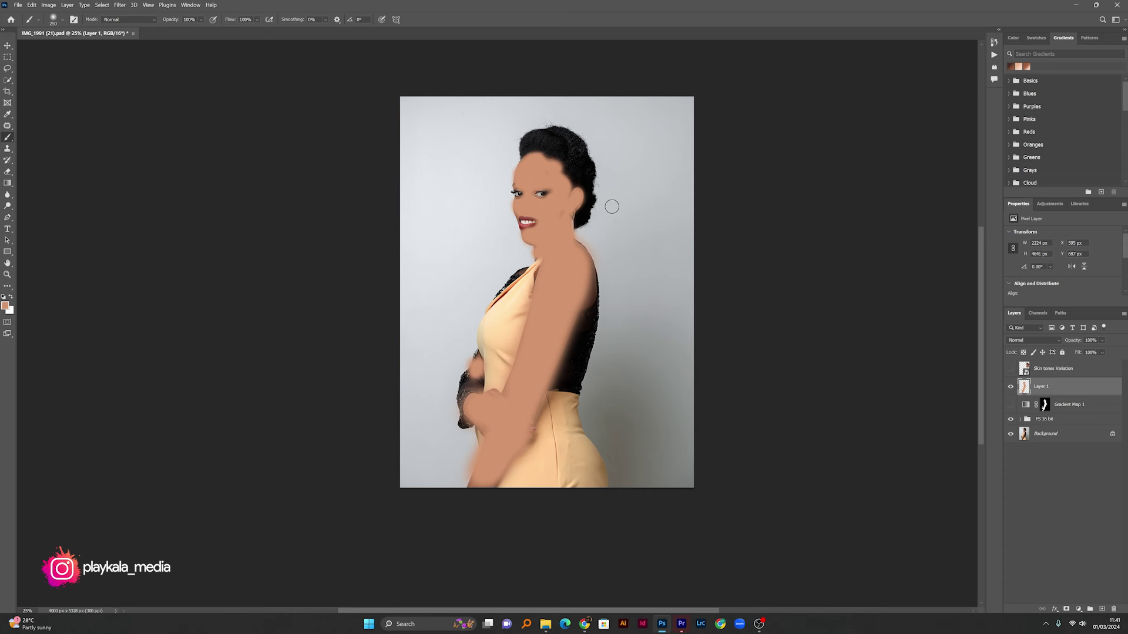
key("ctrl+plus")
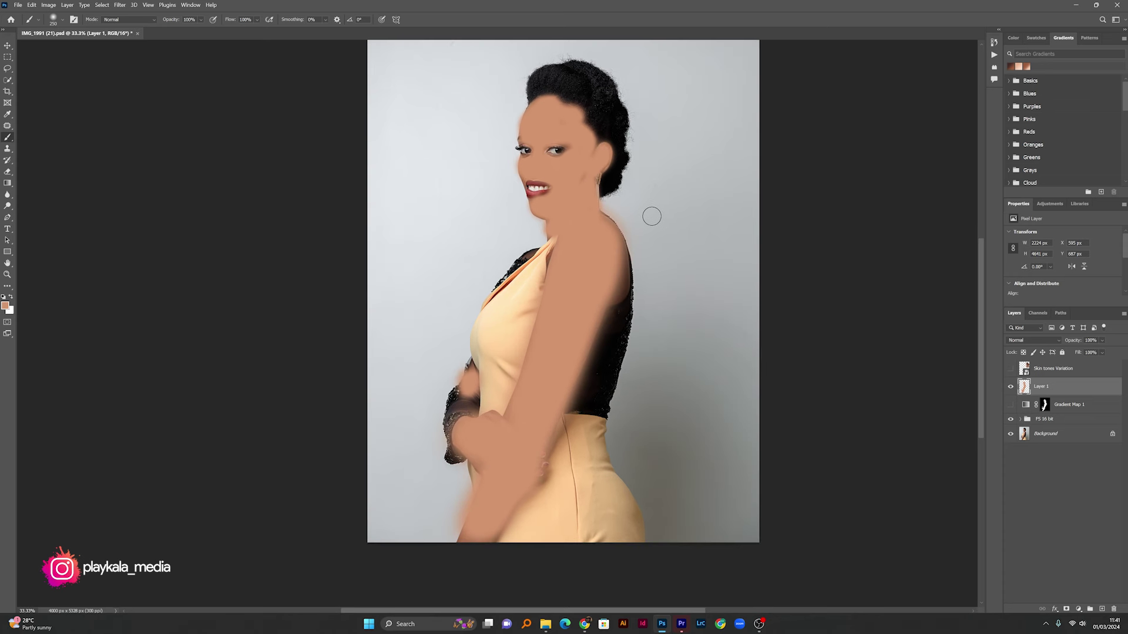
left_click_drag(665, 199, 627, 232)
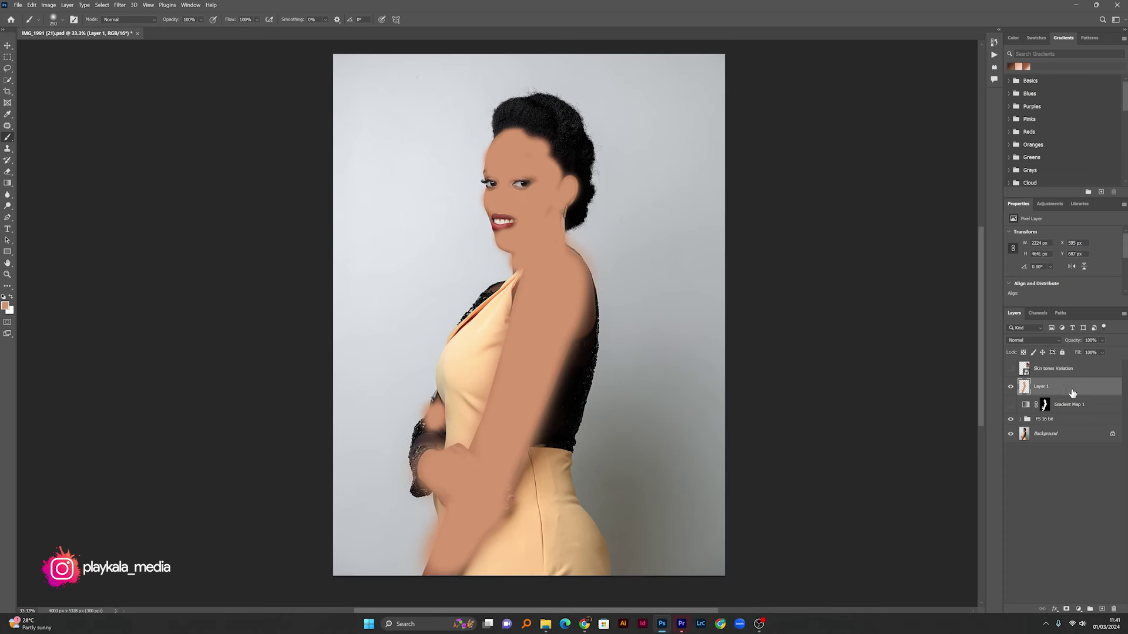
Try the Soft Light blend mode on Layer 1 at 41% opacity
left_click(1054, 340)
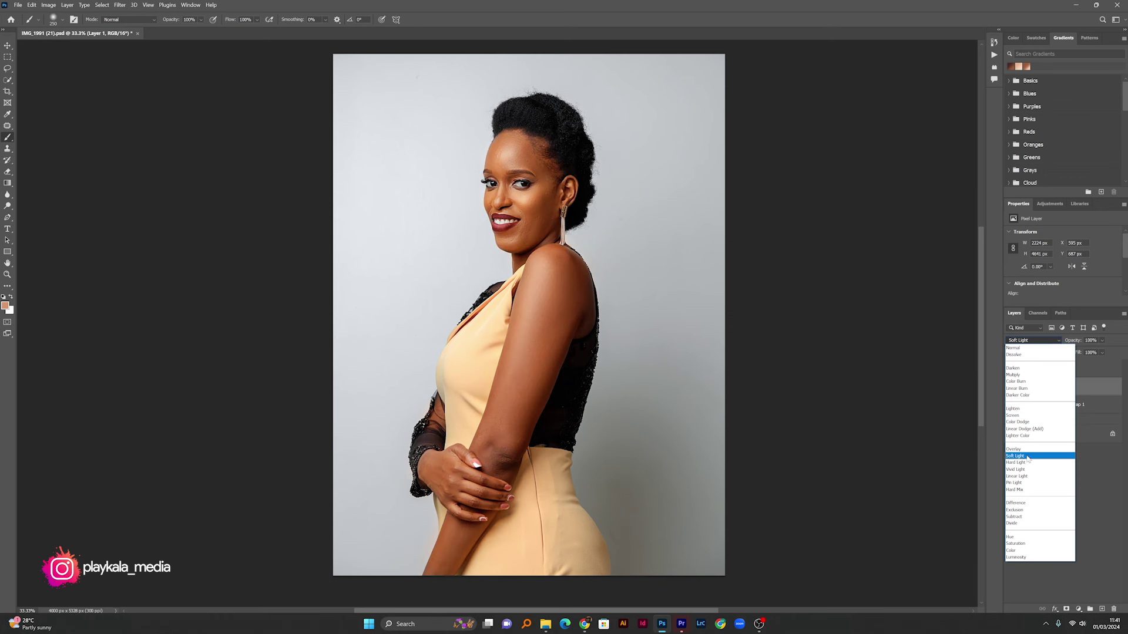
left_click(1027, 457)
left_click(1102, 342)
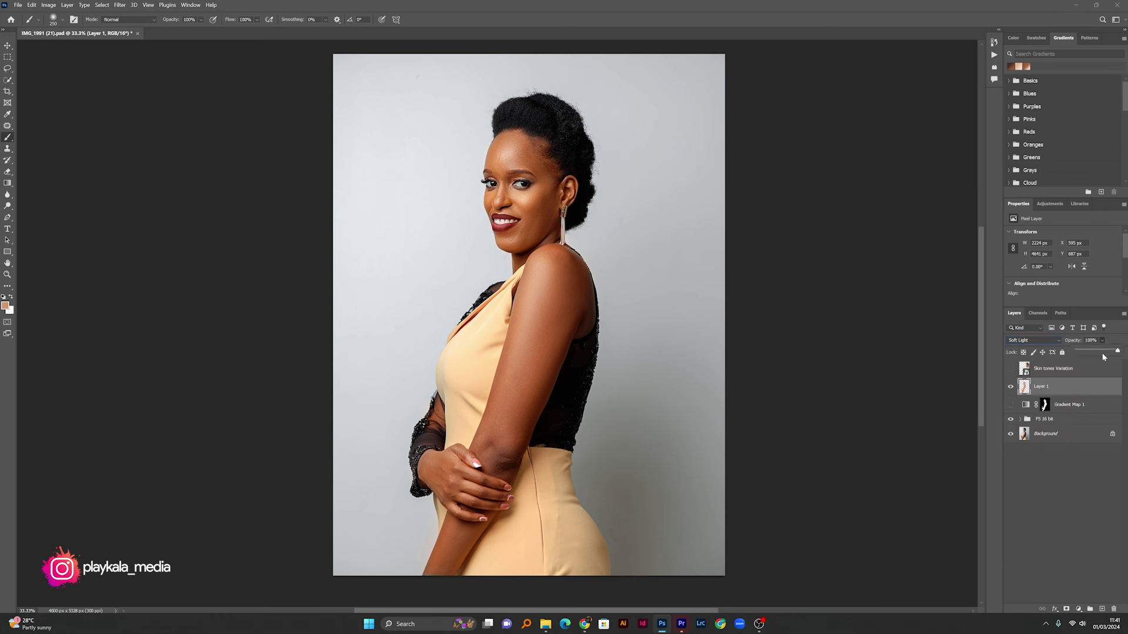
left_click_drag(1118, 353, 1096, 351)
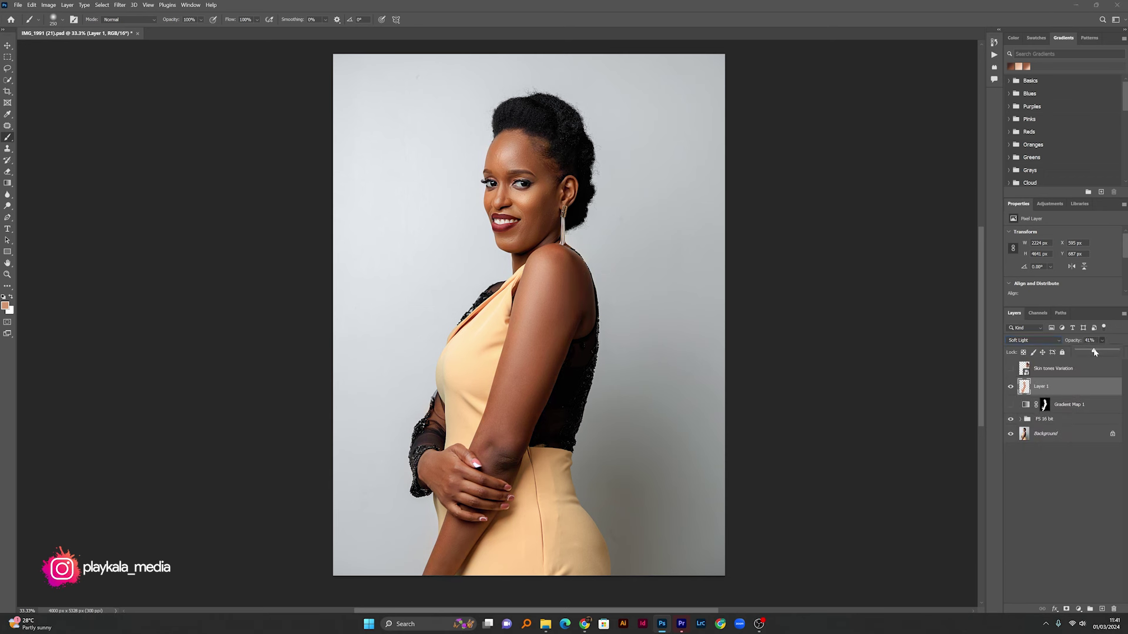
Switch Layer 1 to the Color blend mode and lower its opacity slightly
left_click(1041, 340)
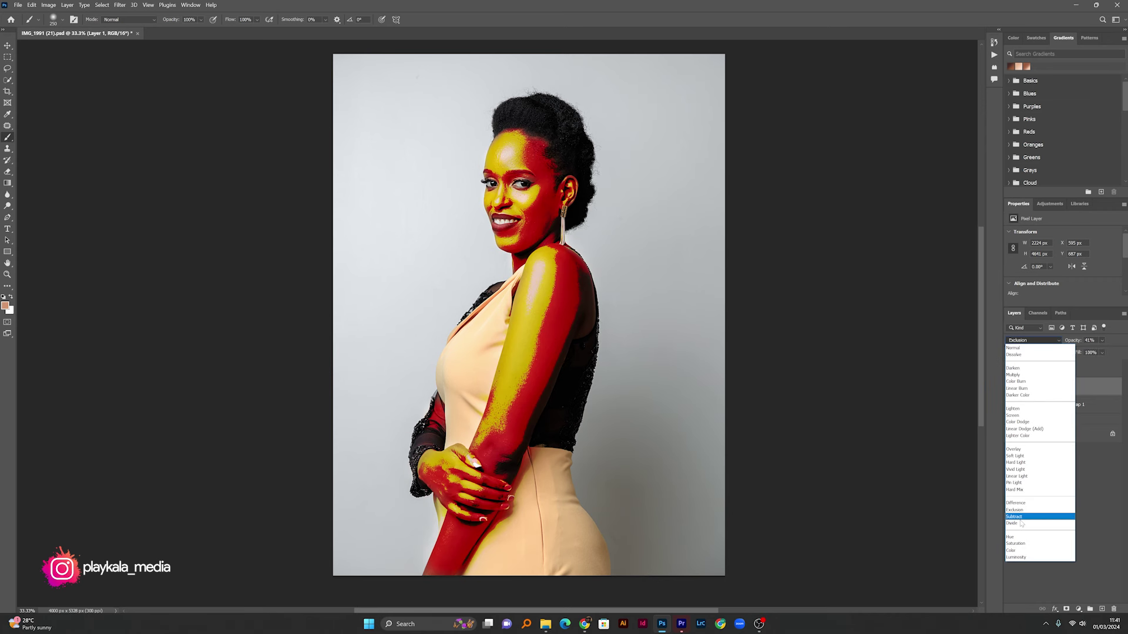
left_click(1018, 552)
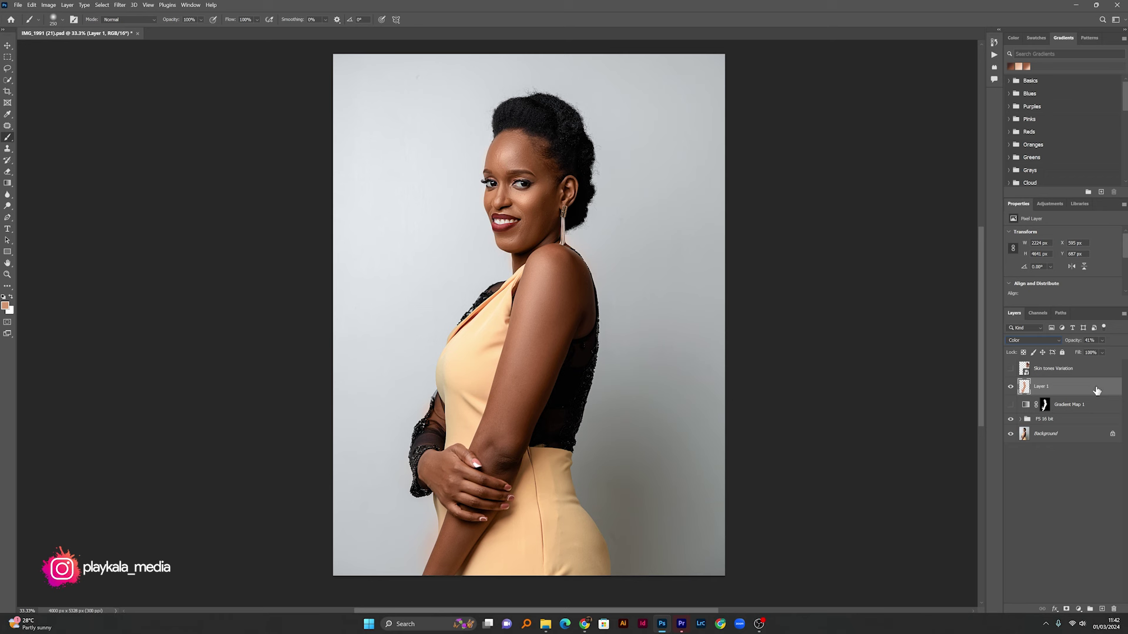
left_click(1102, 341)
left_click_drag(1095, 354, 1095, 353)
left_click(1113, 347)
Toggle Layer 1 to compare the painted skin tone, and briefly show the Skin tones Variation chart for reference
left_click(1011, 390)
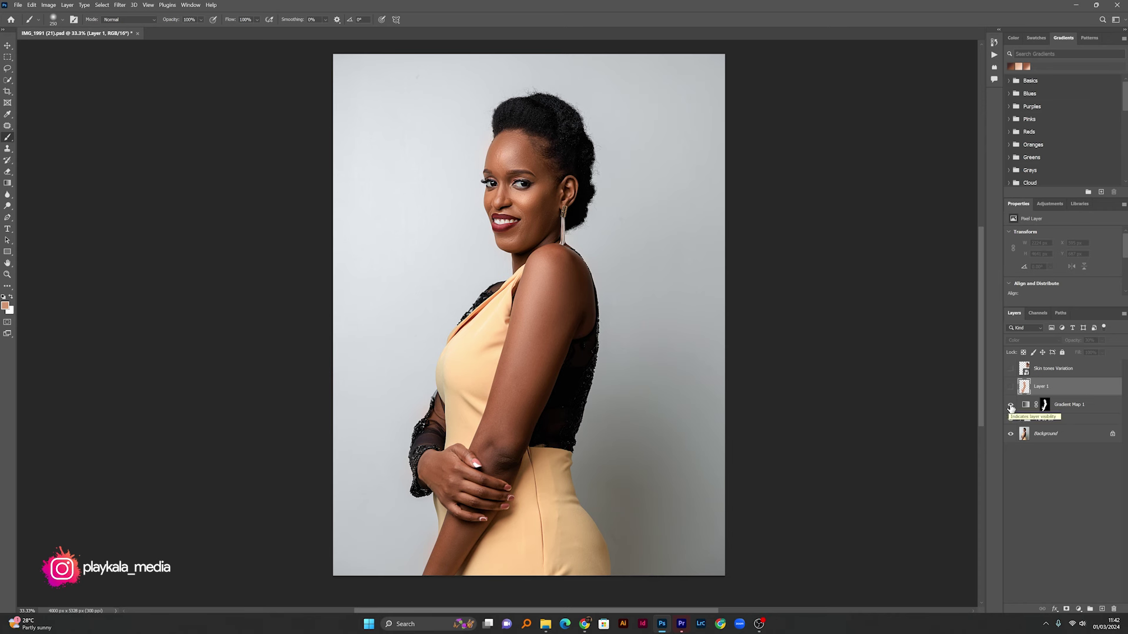
left_click(1011, 387)
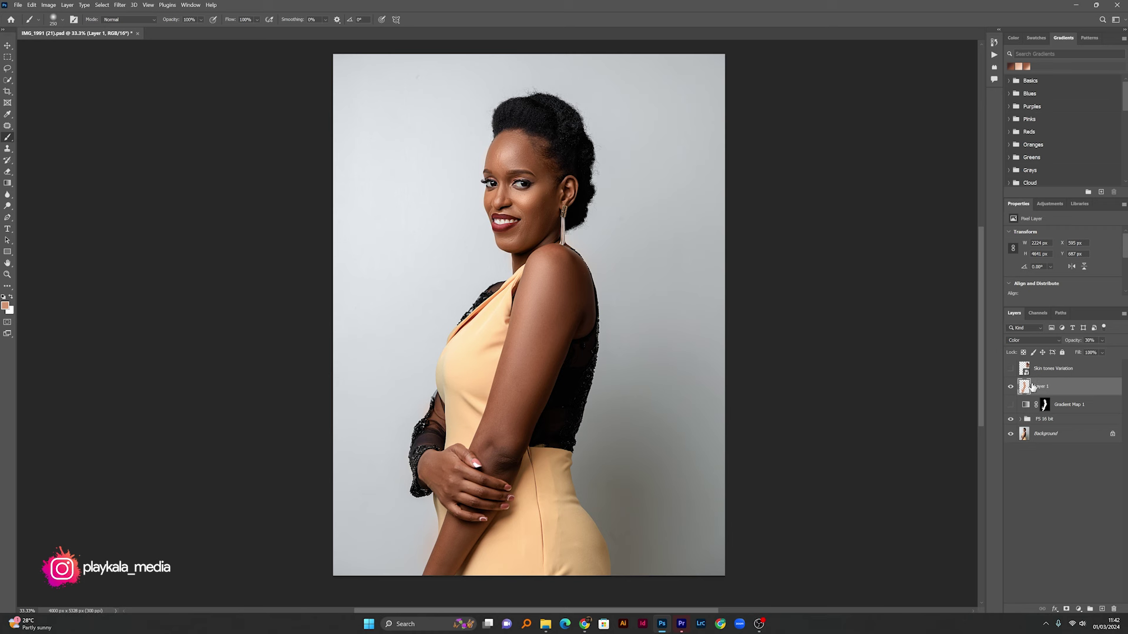
left_click(1011, 369)
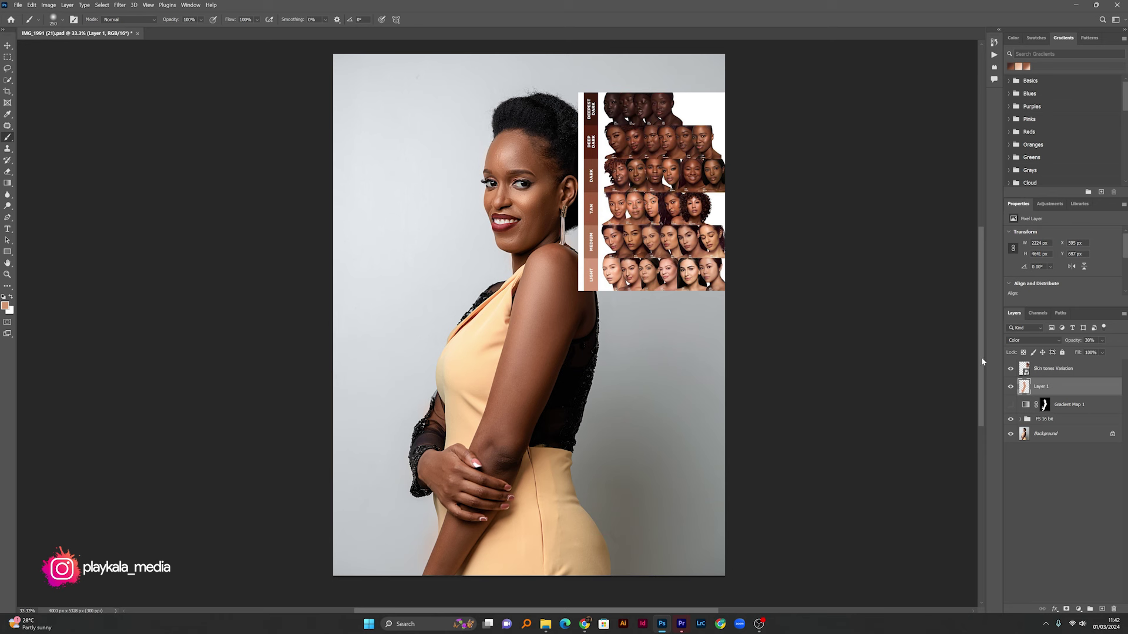
left_click(1011, 369)
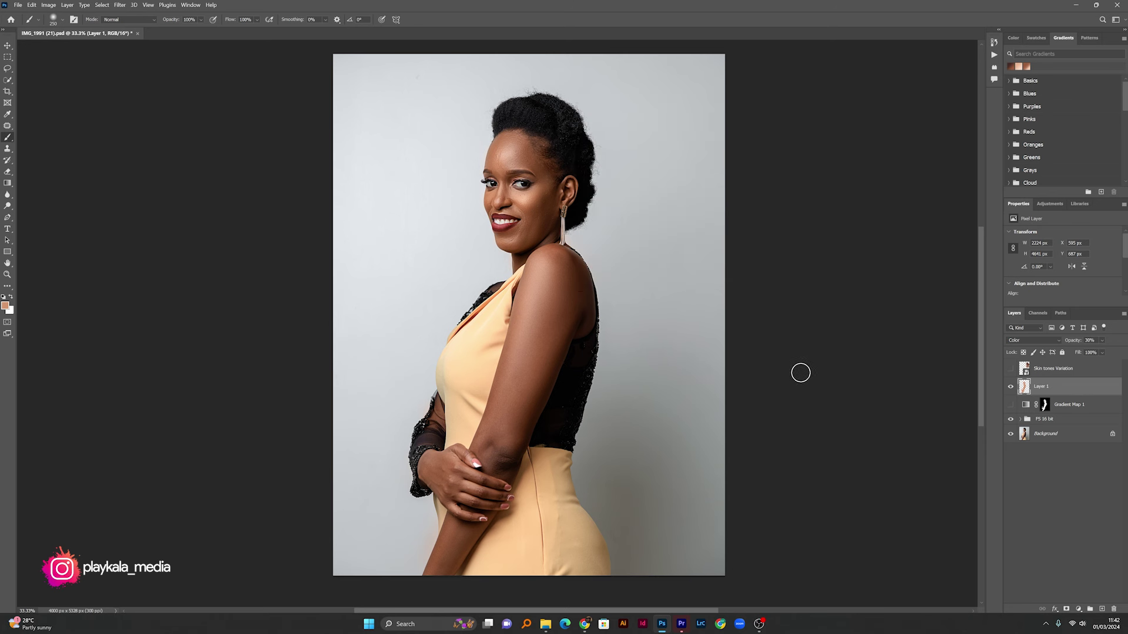
View the original Background alone, and turn the retouching group and Gradient Map 1 back on for a before-and-after comparison
left_click(1011, 387)
left_click(1011, 420)
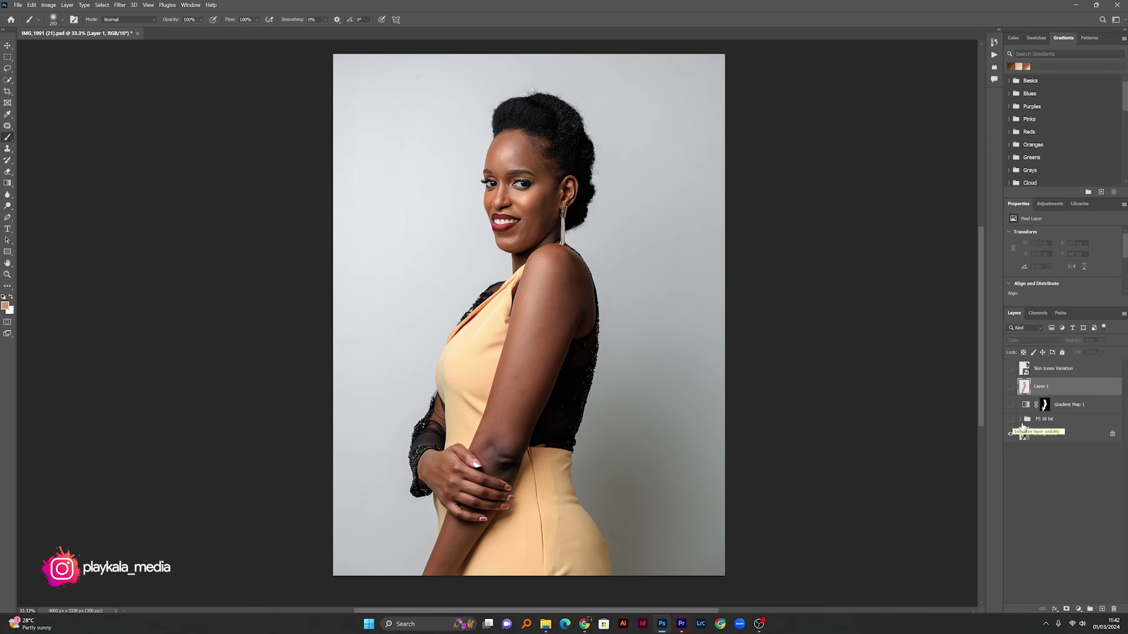
left_click(1057, 438)
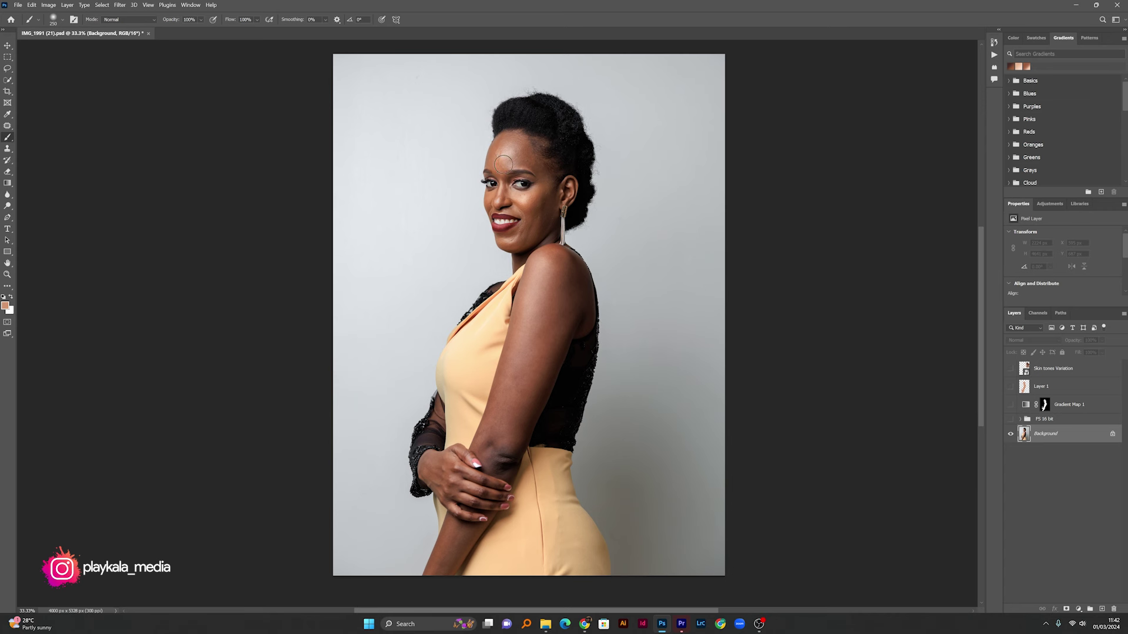
left_click(1010, 420)
left_click(1010, 405)
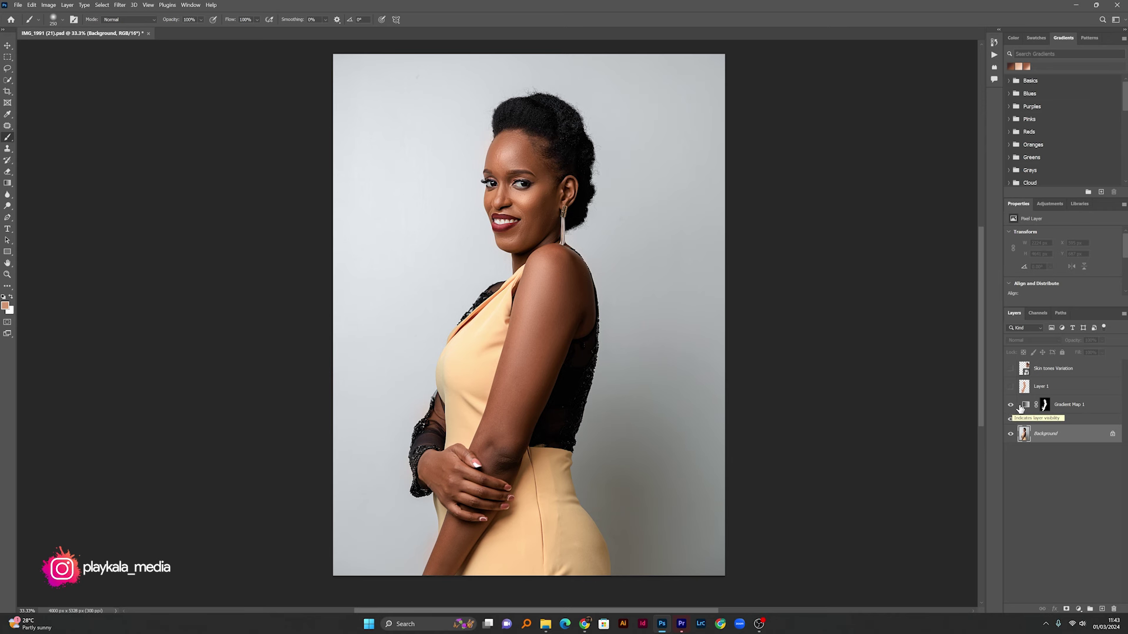
Review the color stops of Gradient Map 1 in the Gradient Editor, leaving the gradient as it is
left_click(1024, 407)
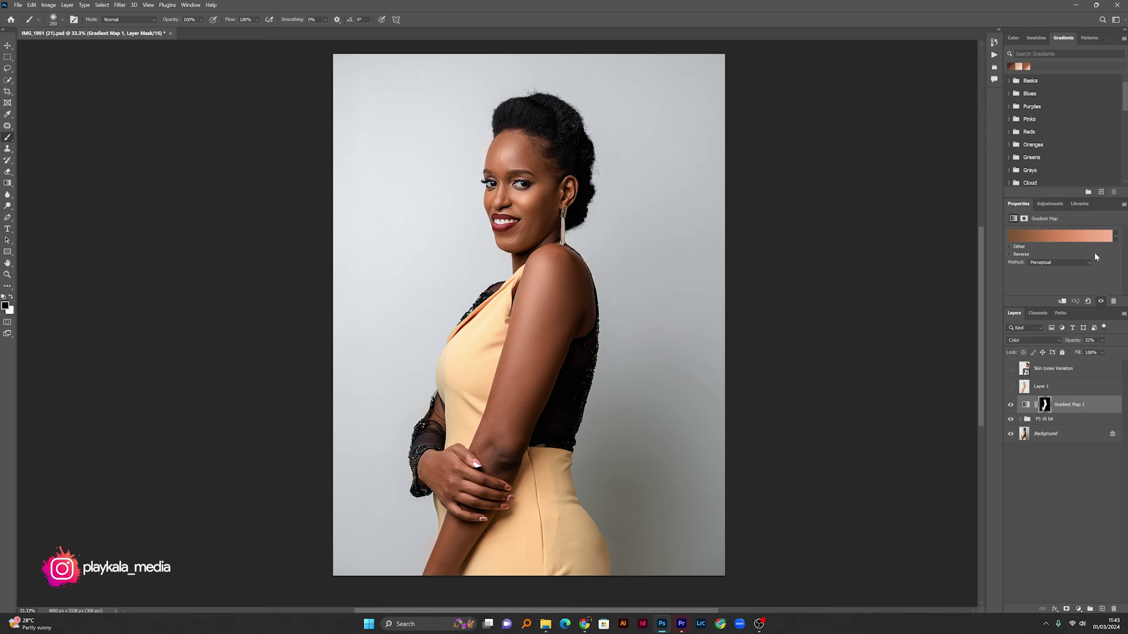
left_click(1022, 237)
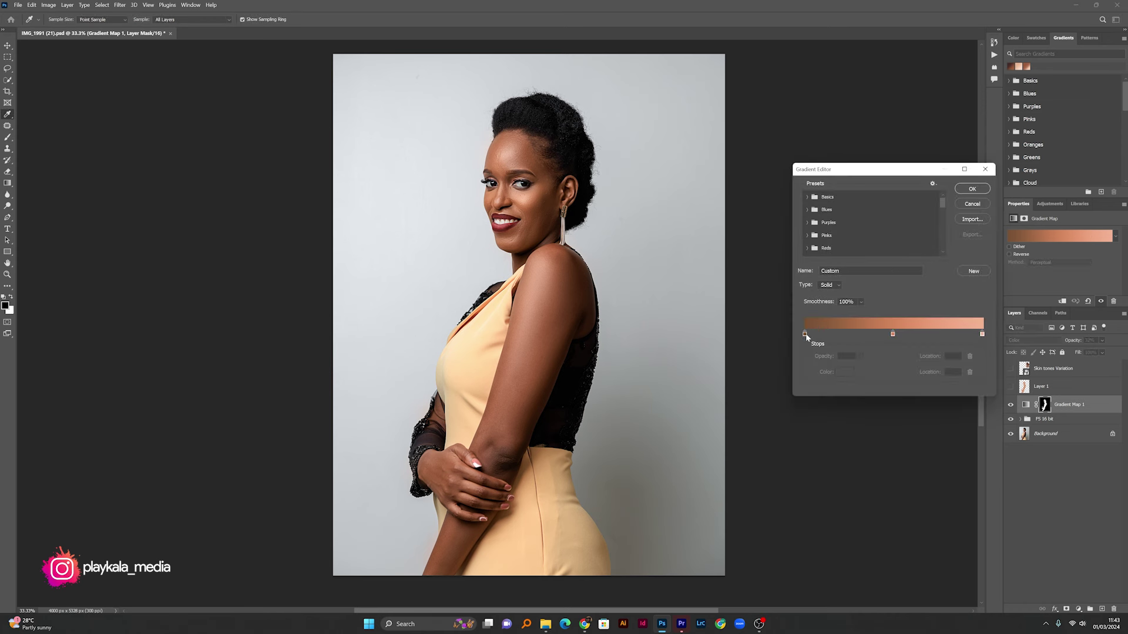
left_click(972, 204)
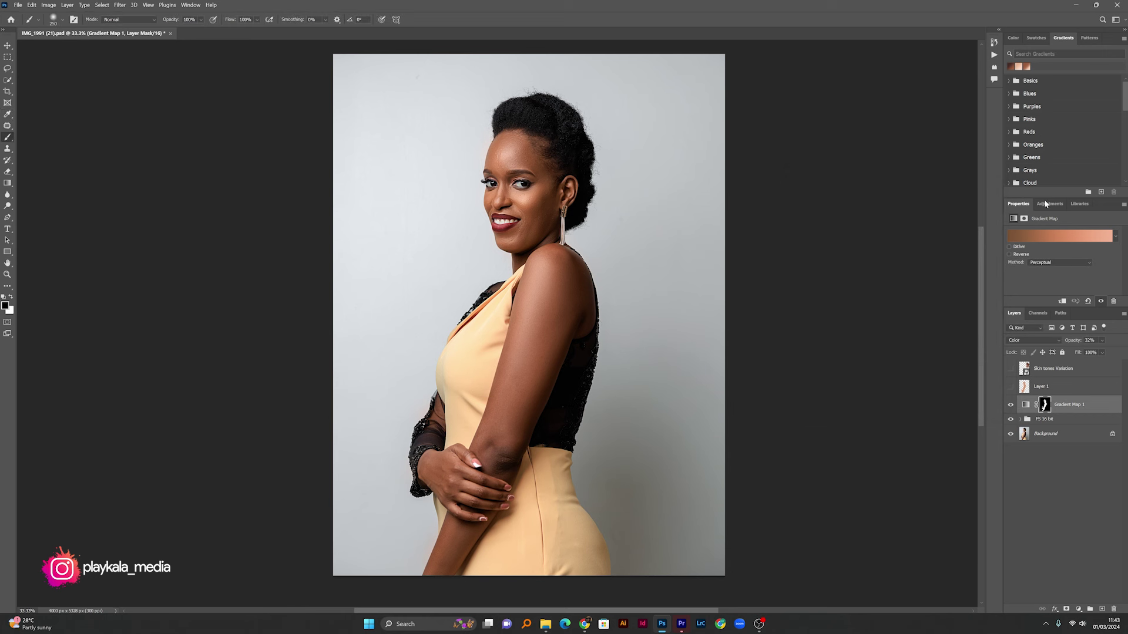
Apply the third custom skin-tone gradient preset listed after Neutrals as a gradient fill clipped to Gradient Map 1
left_click_drag(1029, 66, 1023, 67)
scroll(1040, 129, "down", 5)
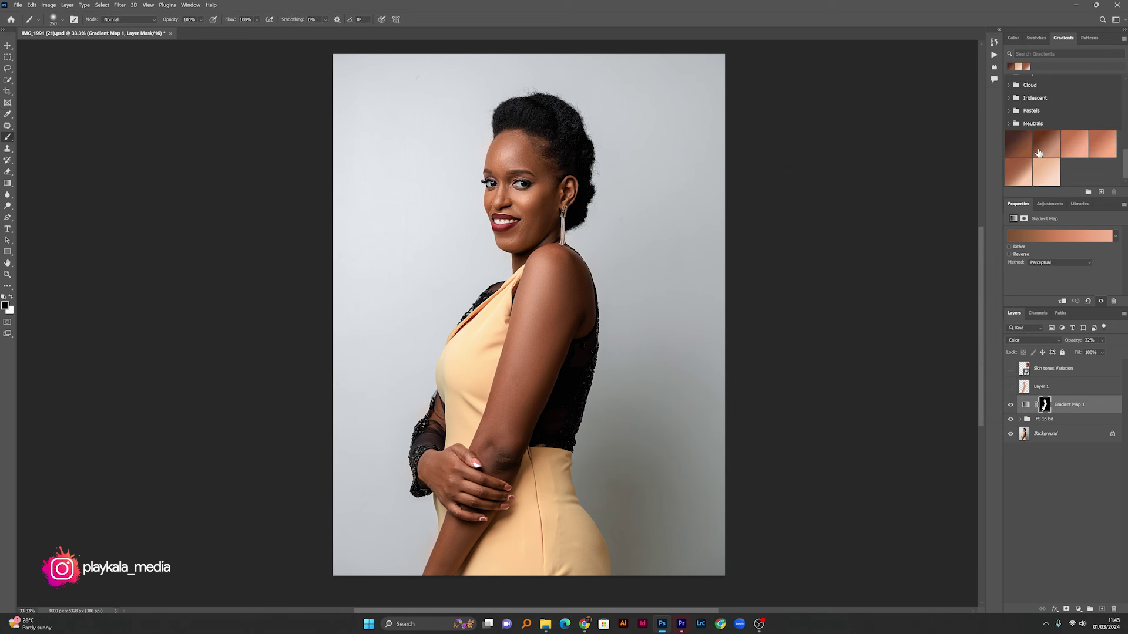
left_click(1037, 153)
left_click(1080, 148)
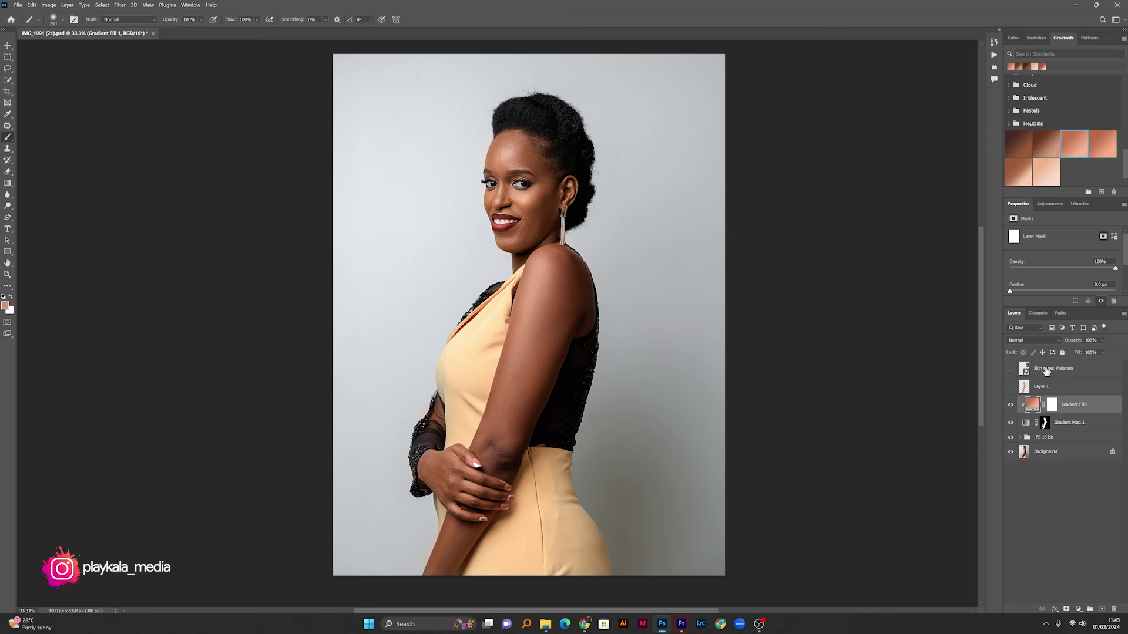
Try the other custom skin-tone gradient presets on Gradient Fill 1, ending with the fifth preset
left_click(1045, 166)
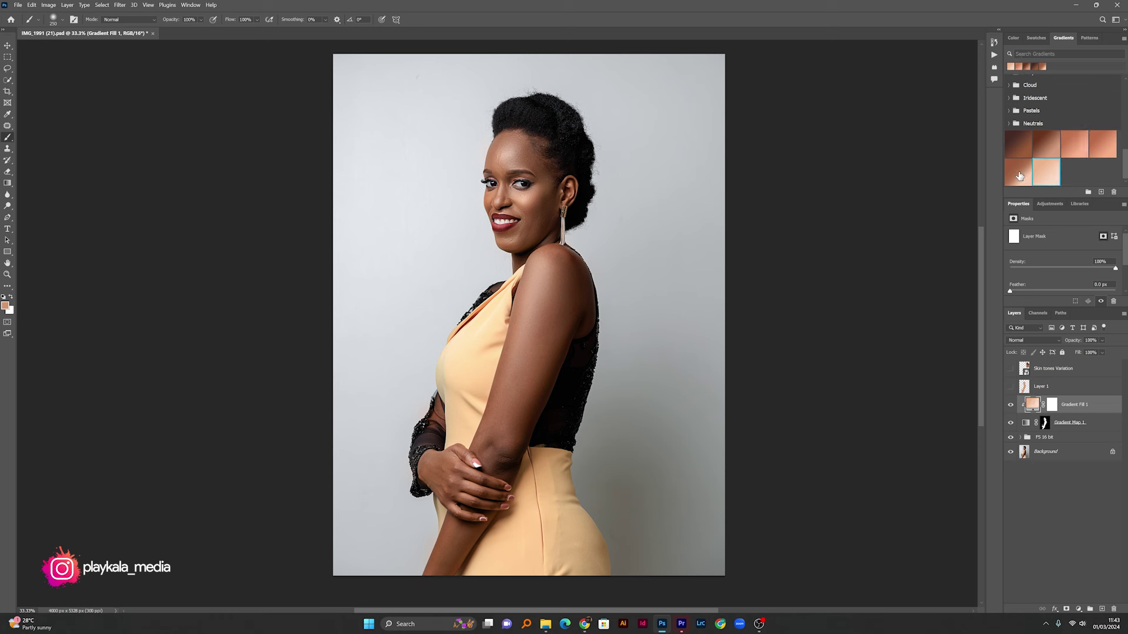
left_click(1021, 175)
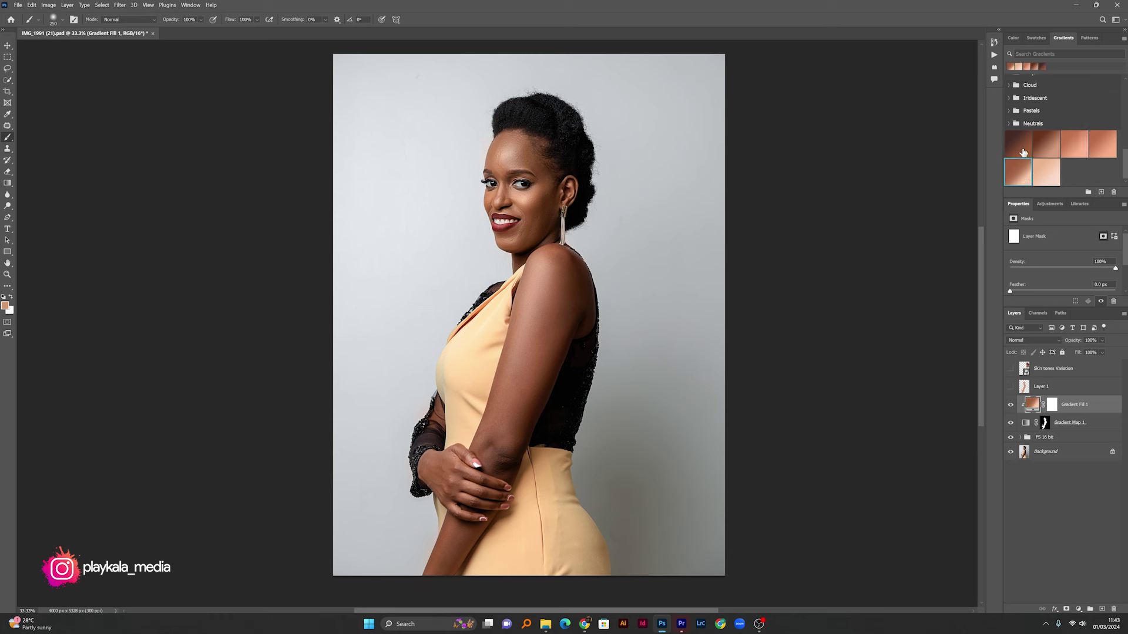
left_click(1023, 152)
left_click(1046, 154)
left_click(1096, 153)
left_click(1045, 171)
left_click(1017, 176)
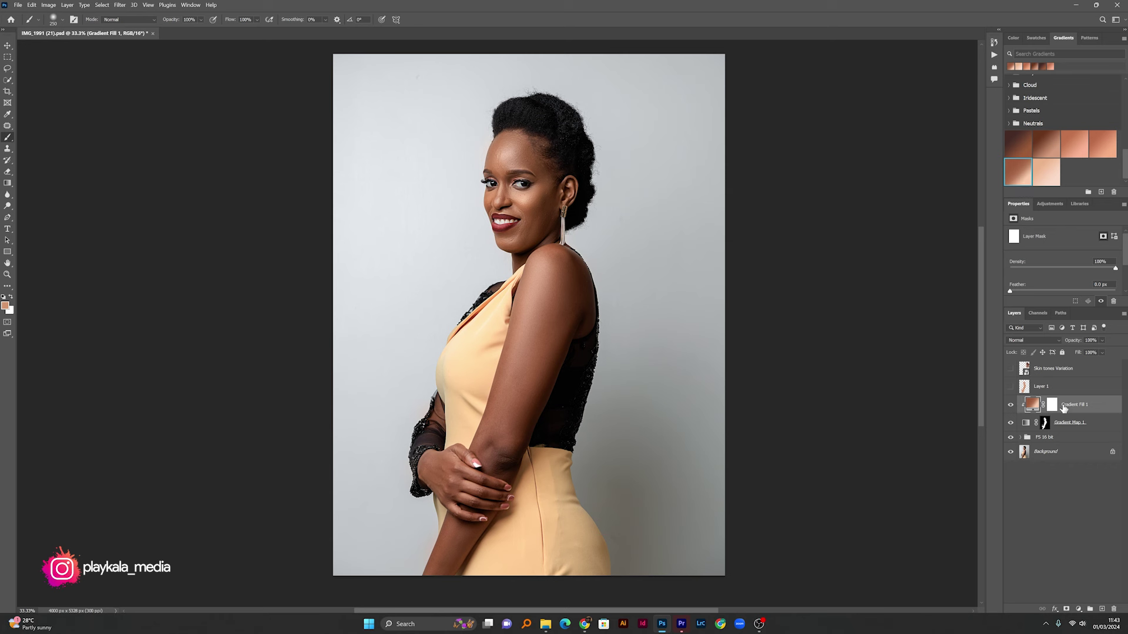